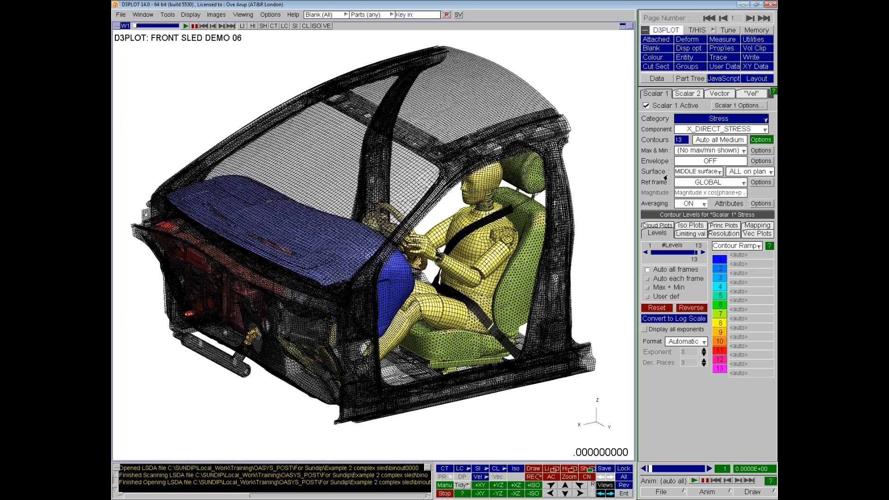
# - Switch the overlay display from feature edges to free edges to off, redrawing the shaded model to compare each mode
pyautogui.click(693, 49)
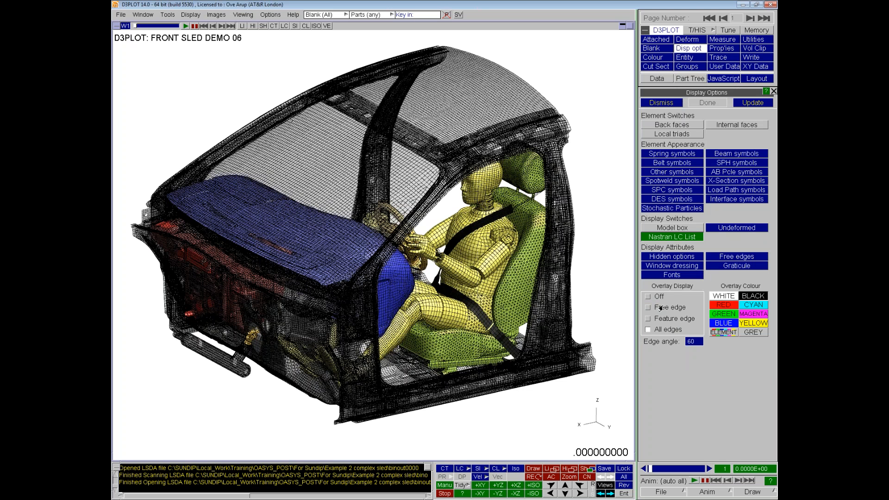
pyautogui.click(646, 319)
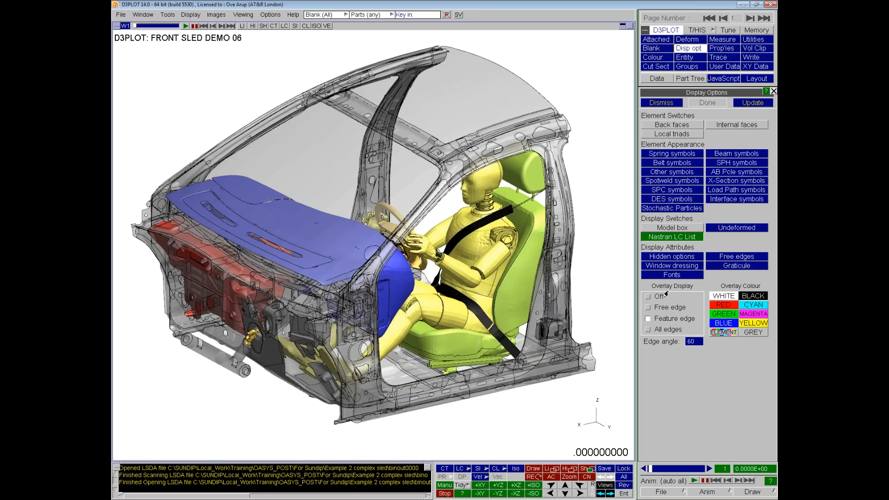
pyautogui.click(647, 309)
pyautogui.click(581, 470)
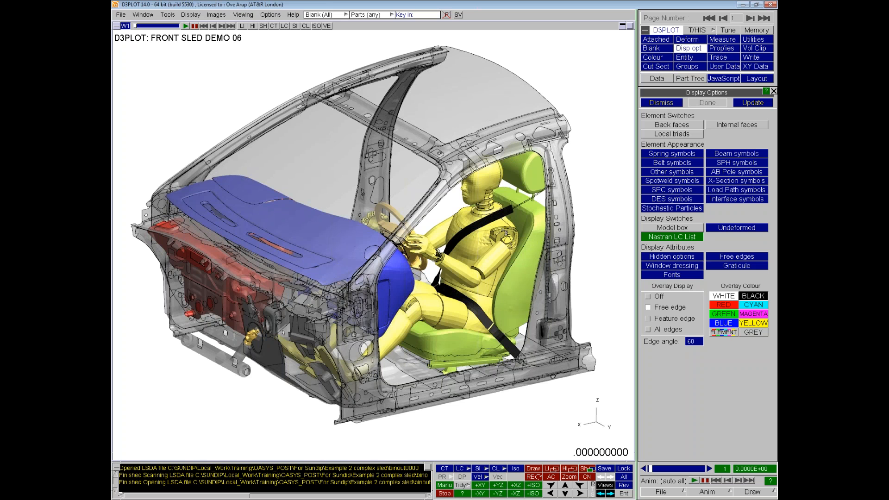
pyautogui.click(648, 296)
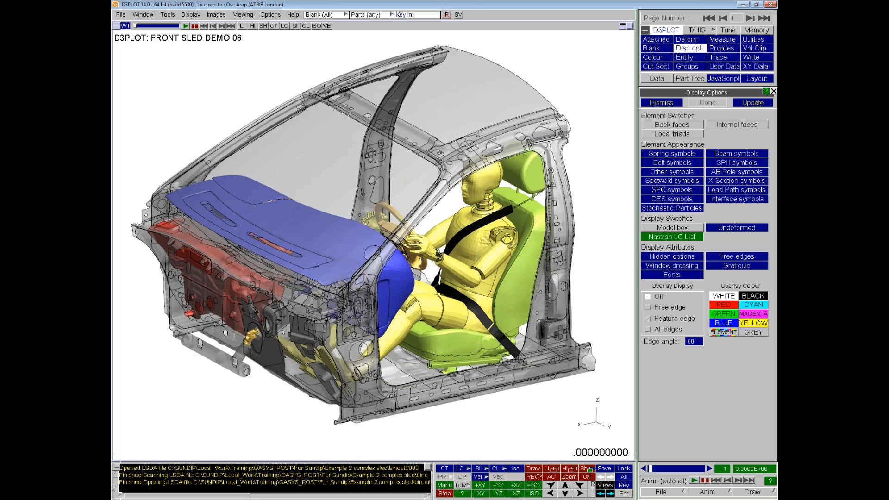
pyautogui.click(584, 469)
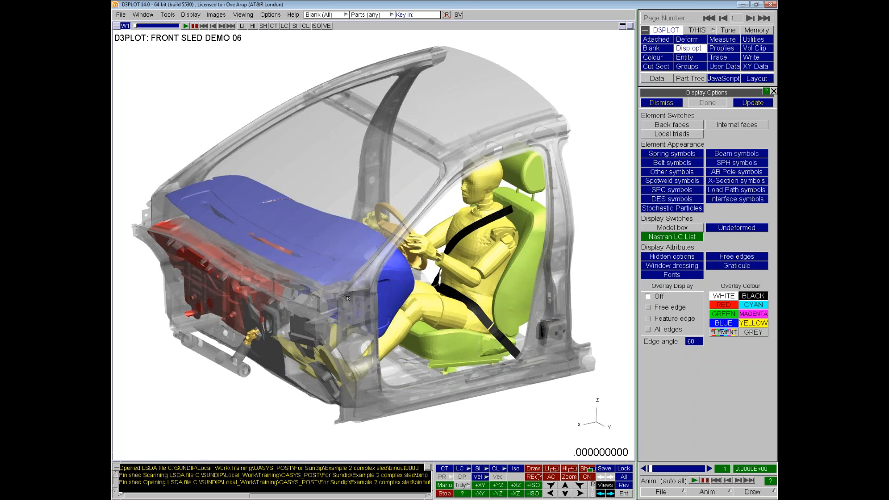
# - Cycle the element overlay through its modes back to all edges and leave the display options
pyautogui.press('o')
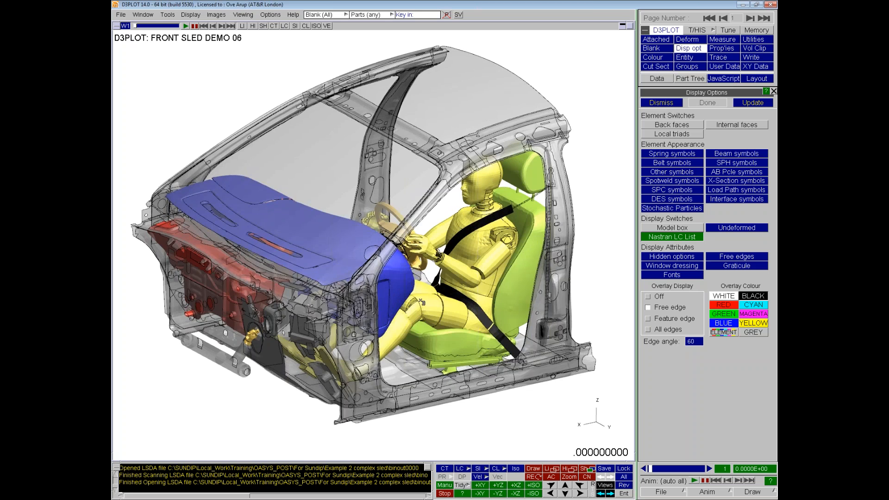
pyautogui.press('o')
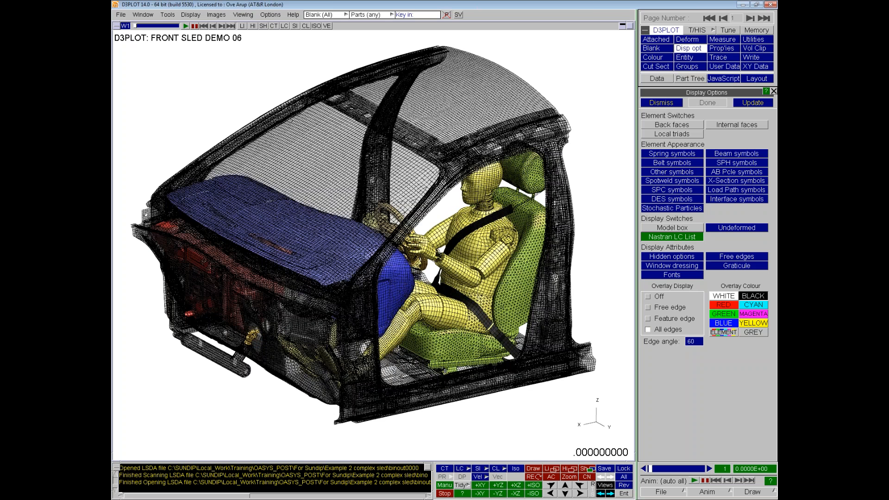
pyautogui.press('o')
pyautogui.press('o')
pyautogui.press('o')
pyautogui.click(775, 91)
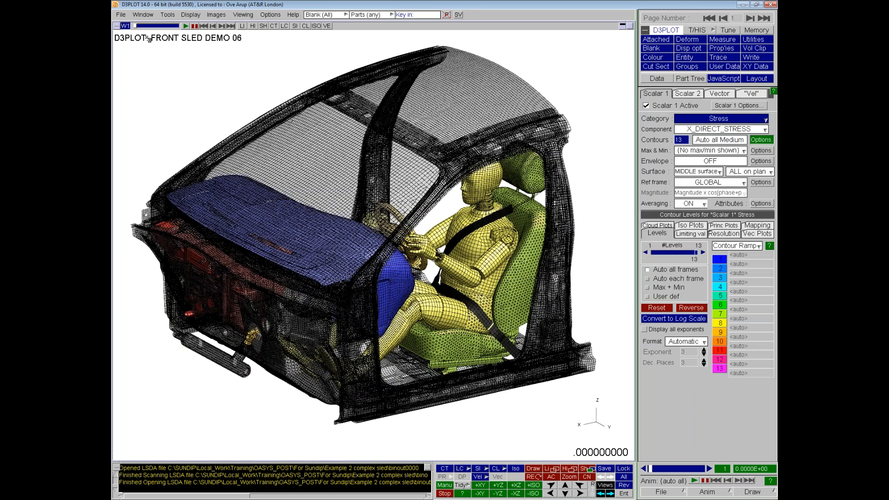
# - Turn off the element edge overlay on the sled model and bring up the lighting settings
pyautogui.click(191, 14)
pyautogui.click(192, 33)
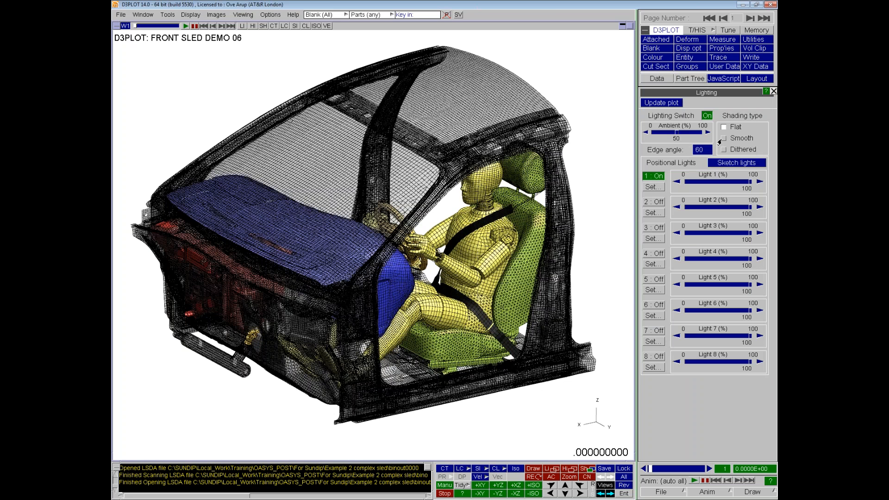
pyautogui.click(774, 91)
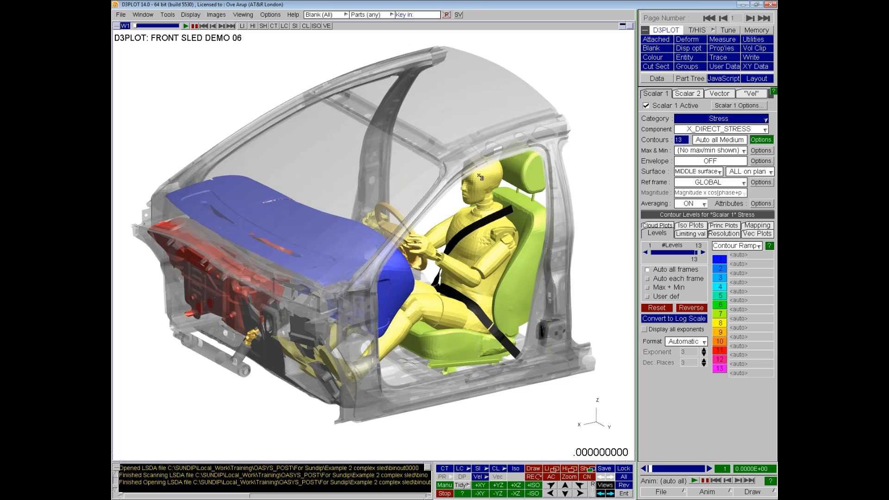
pyautogui.click(215, 15)
pyautogui.moveTo(190, 15)
pyautogui.click(194, 33)
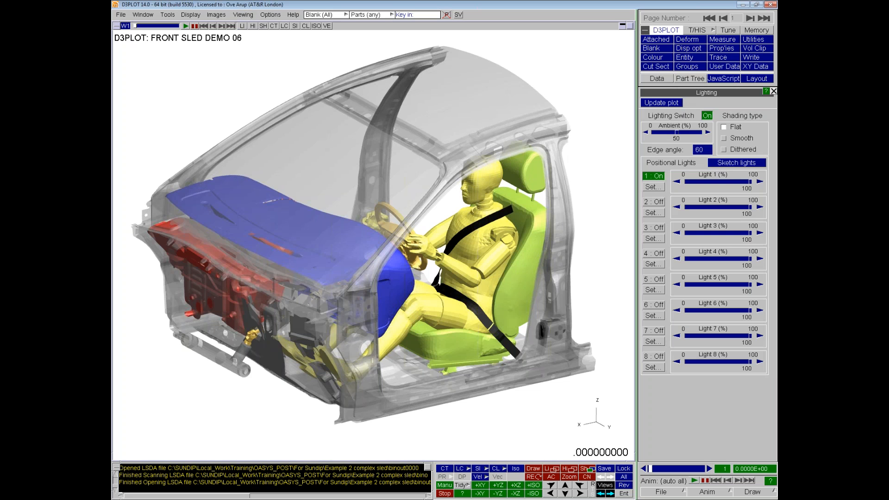
# - Compare smooth and flat shading on the model, leave the shading type at Smooth and close the lighting settings
pyautogui.click(721, 138)
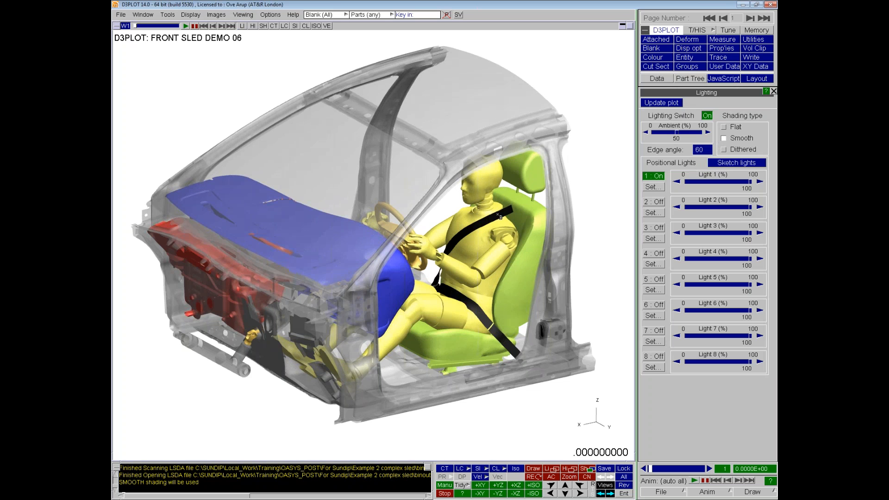
pyautogui.click(723, 127)
pyautogui.click(583, 470)
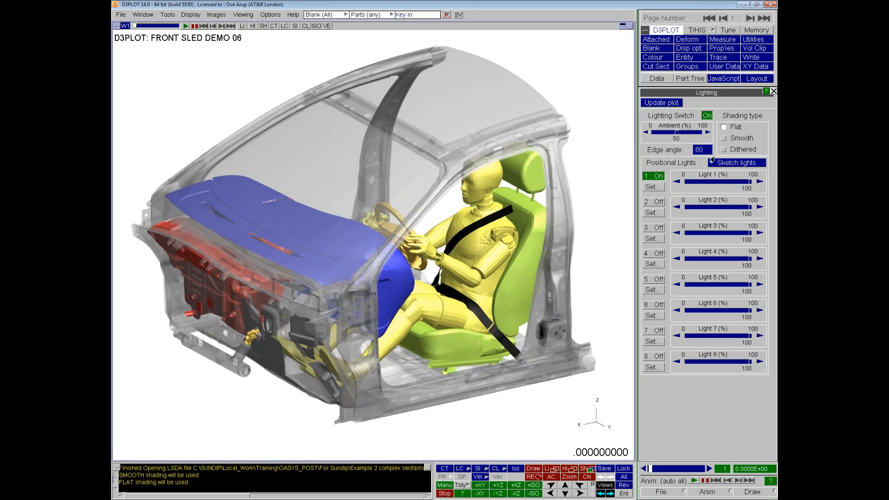
pyautogui.click(723, 139)
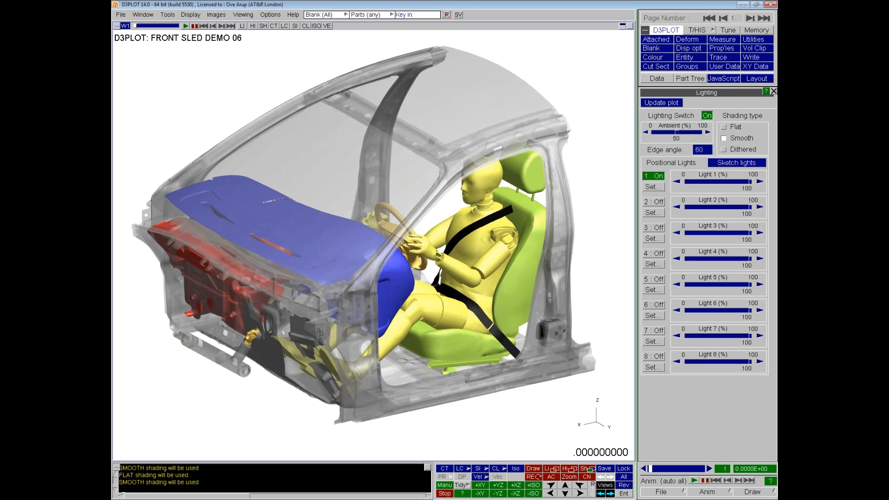
pyautogui.click(774, 92)
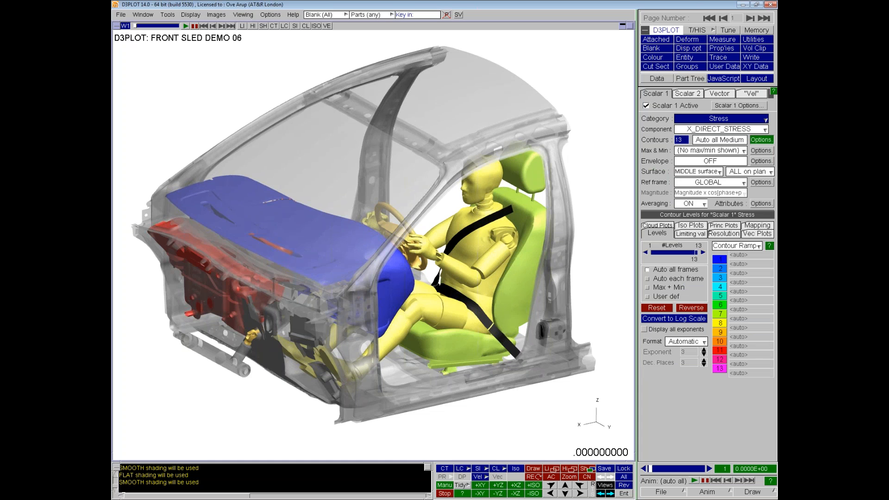
# - Blank the roof and windscreen by picking them as individual parts
pyautogui.click(313, 16)
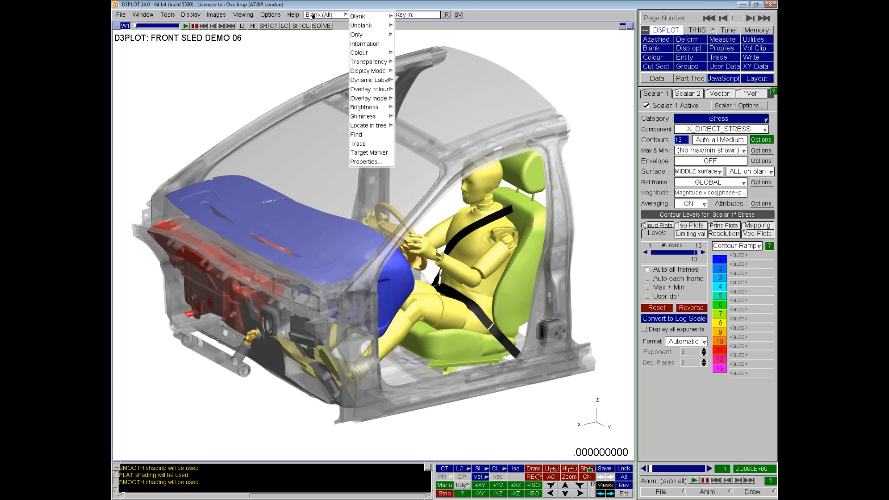
pyautogui.click(366, 17)
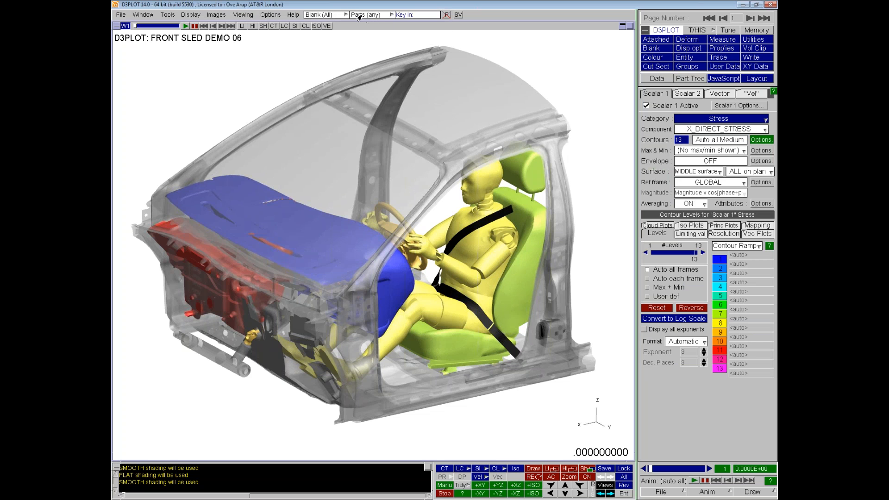
pyautogui.click(359, 15)
pyautogui.click(404, 27)
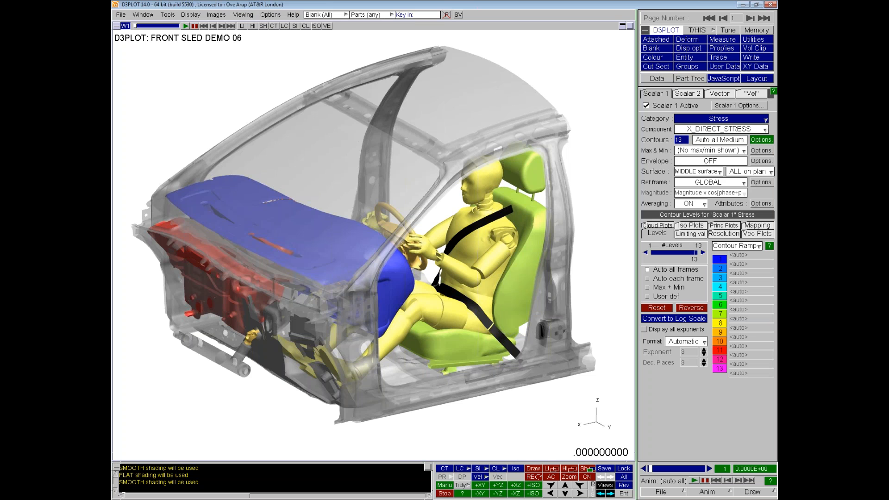
pyautogui.click(467, 98)
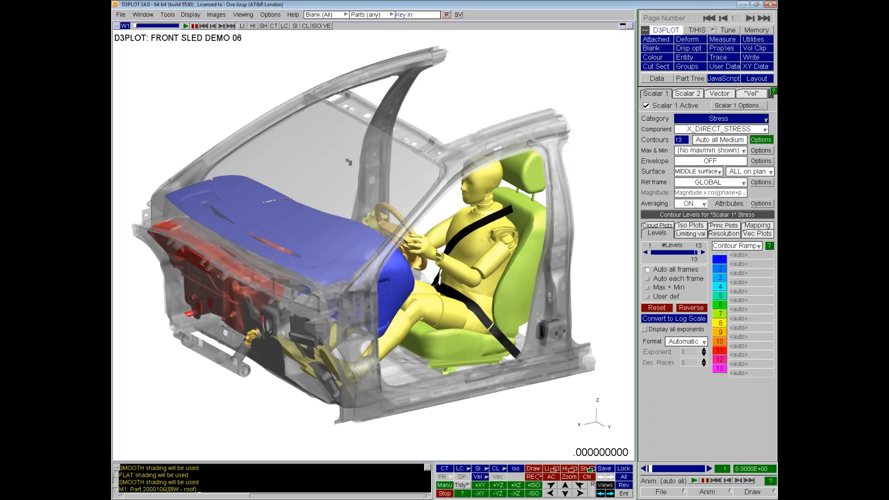
pyautogui.click(303, 130)
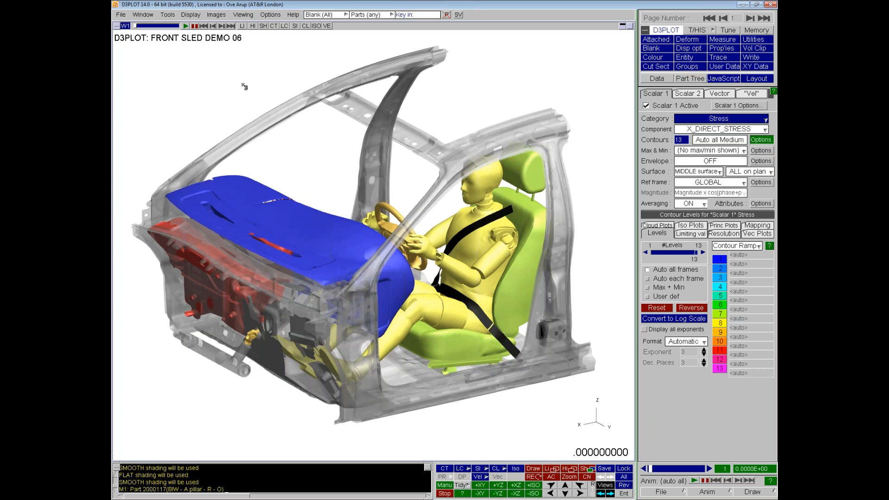
# - Blank the upper body parts within an area across the top of the cabin, and restore the whole model
pyautogui.moveTo(224, 73); pyautogui.dragTo(575, 137)
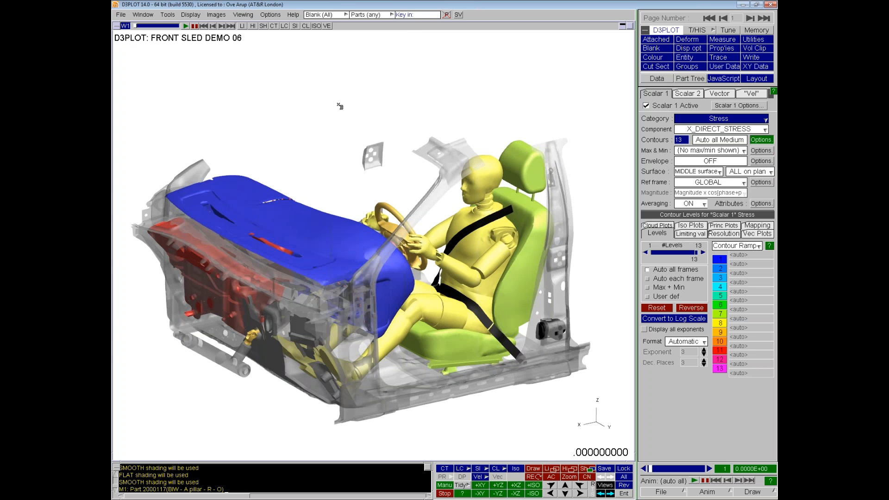
pyautogui.press('u')
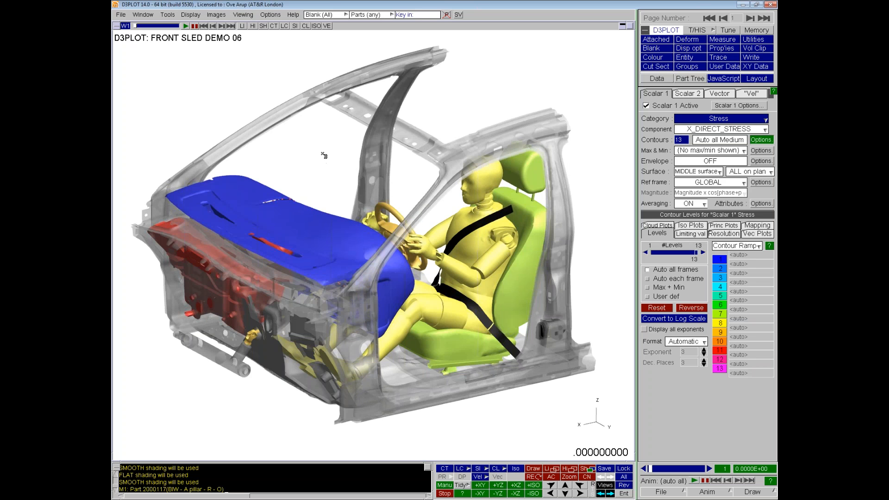
pyautogui.press('u')
pyautogui.middleClick(188, 95)
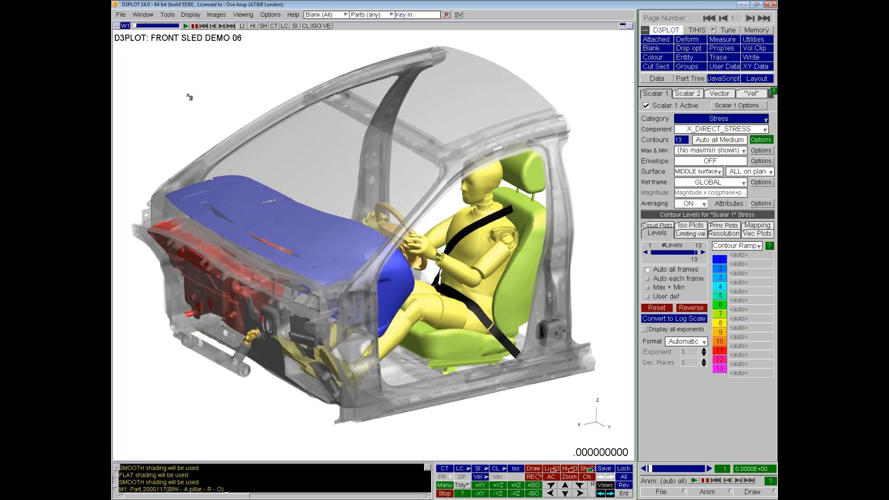
# - Isolate the dummy by displaying only its include, and unblank the rest of the model
pyautogui.click(324, 15)
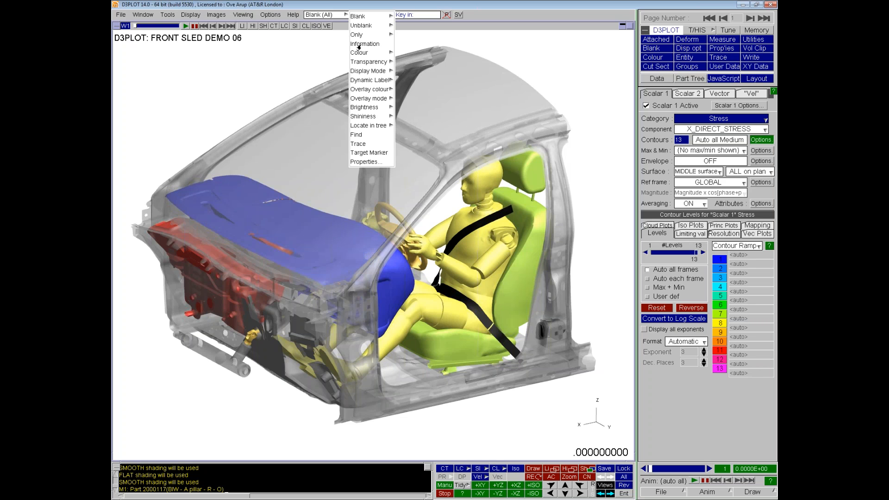
pyautogui.click(361, 38)
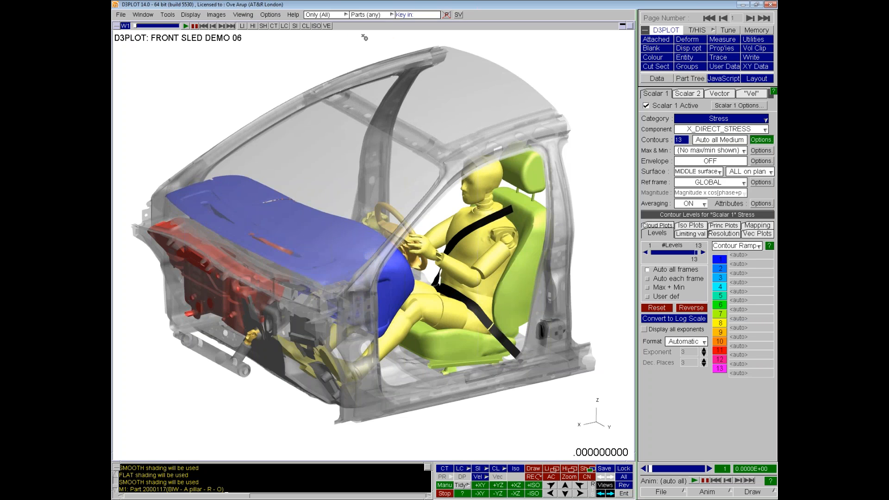
pyautogui.click(356, 16)
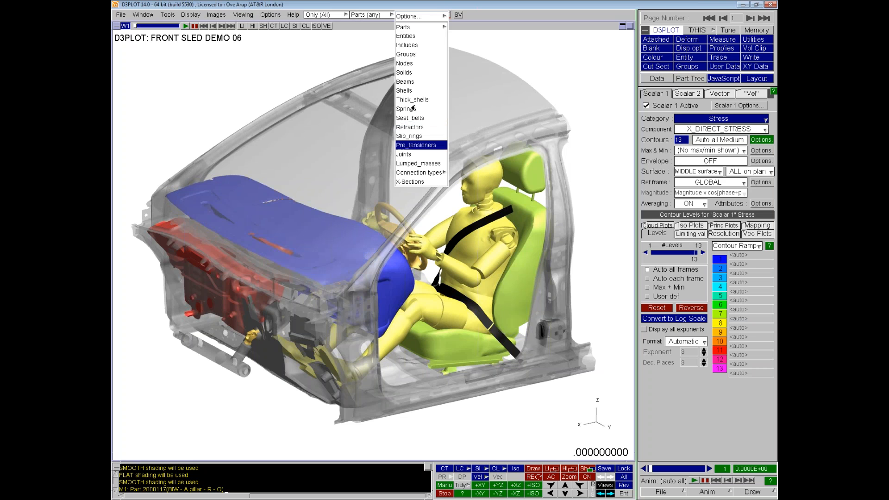
pyautogui.click(408, 44)
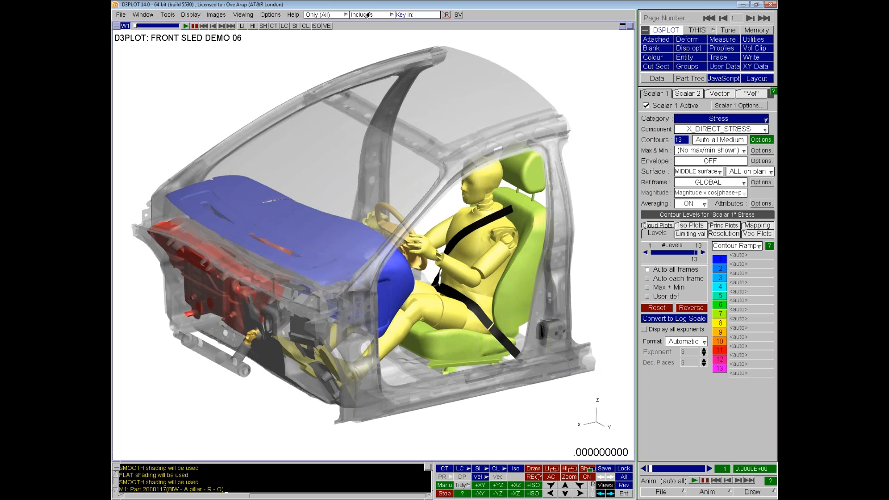
pyautogui.click(475, 249)
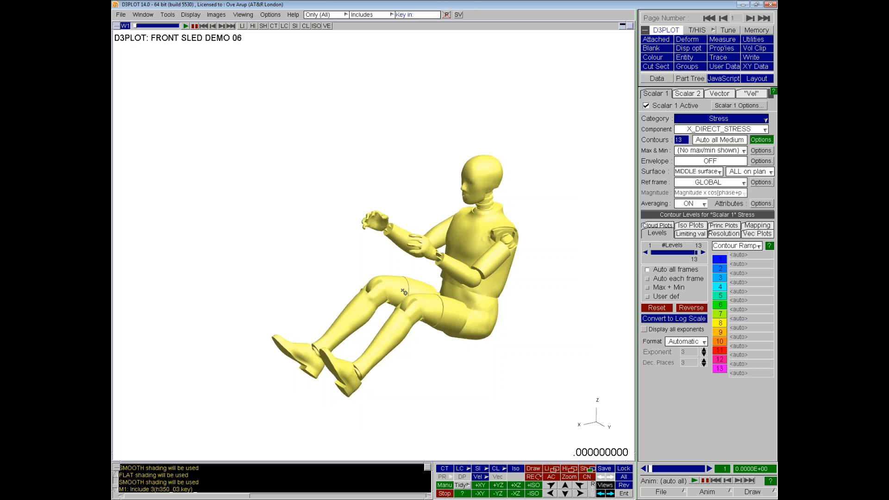
pyautogui.press('u')
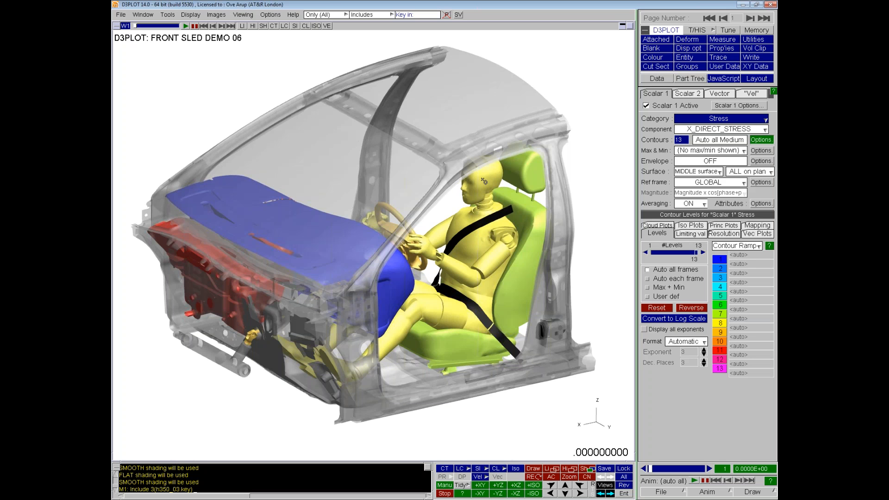
# - Return to picking whole parts and make the roof opaque with 0% transparency
pyautogui.click(332, 15)
pyautogui.click(361, 21)
pyautogui.click(369, 17)
pyautogui.click(400, 29)
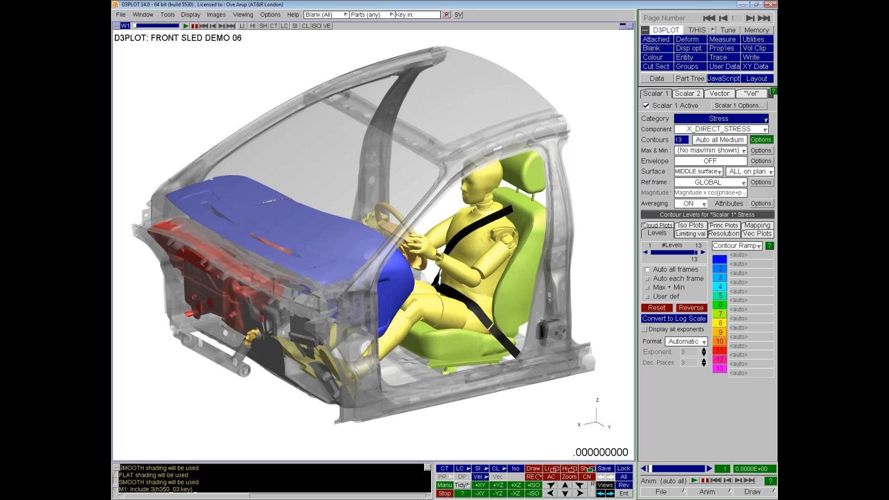
pyautogui.click(327, 15)
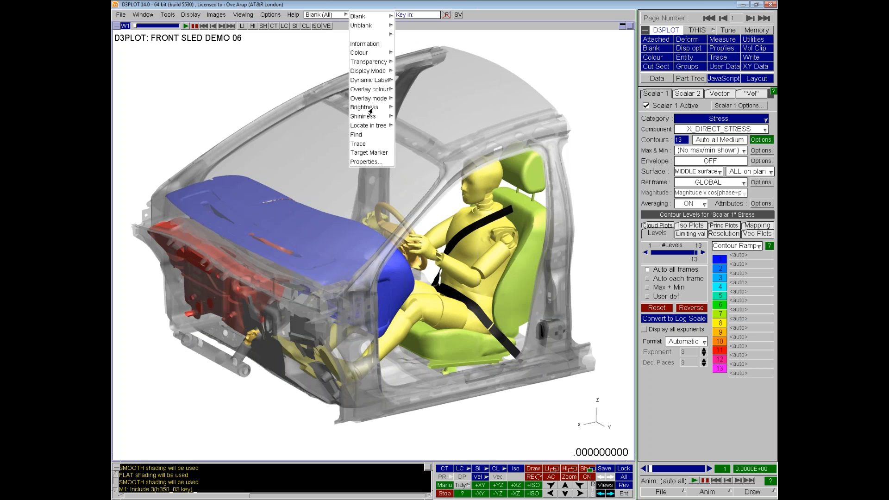
pyautogui.moveTo(372, 64)
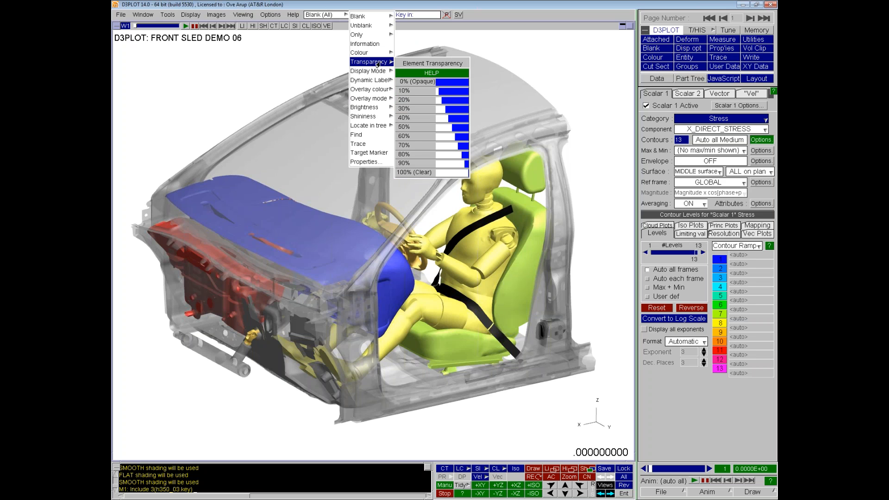
pyautogui.click(406, 82)
pyautogui.click(463, 91)
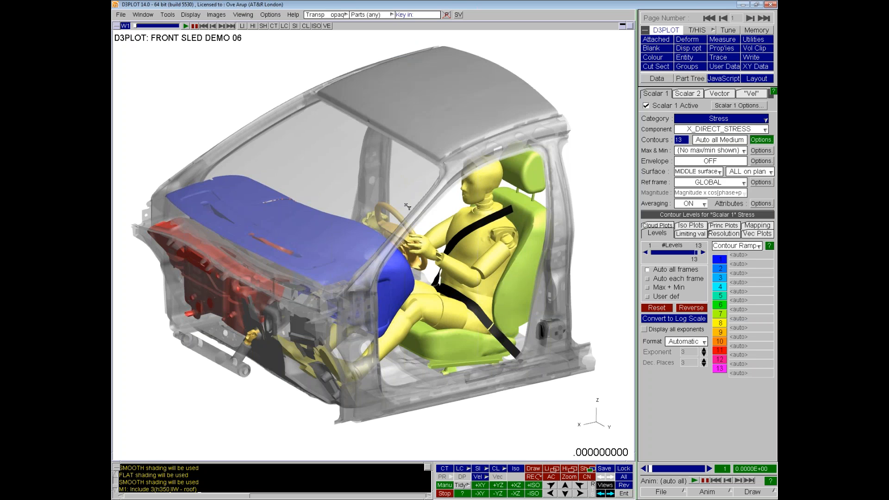
# - Colour the roof part blue using quick picking, and set the quick-pick action back to blanking
pyautogui.click(324, 16)
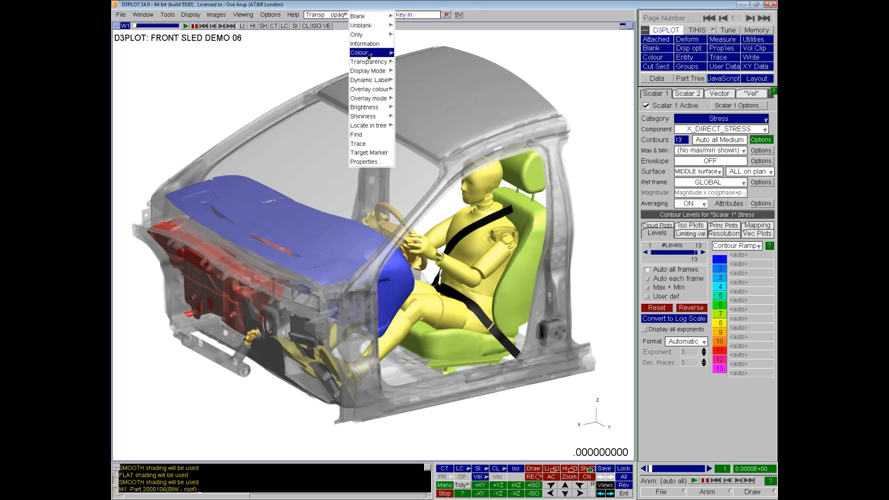
pyautogui.moveTo(367, 63)
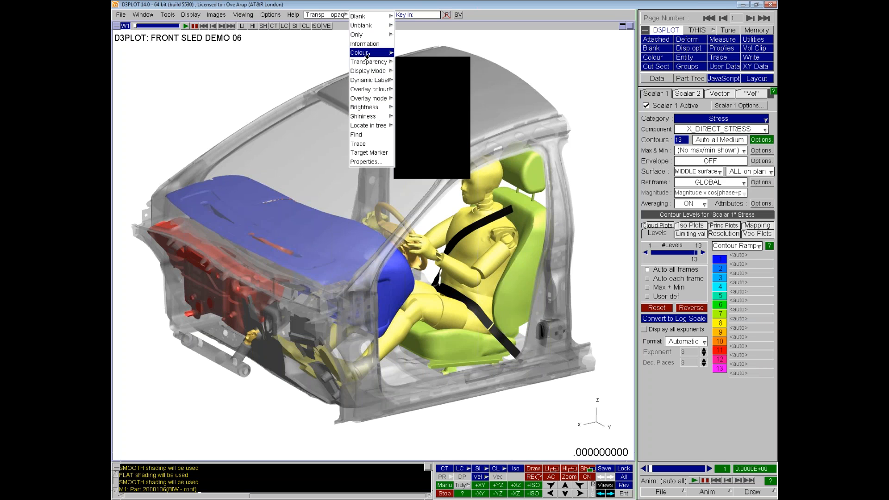
pyautogui.click(400, 139)
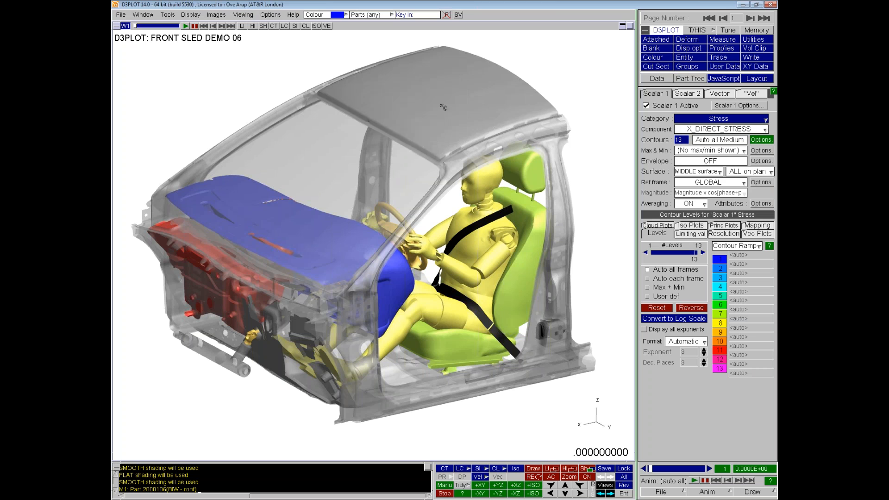
pyautogui.click(326, 14)
pyautogui.click(353, 20)
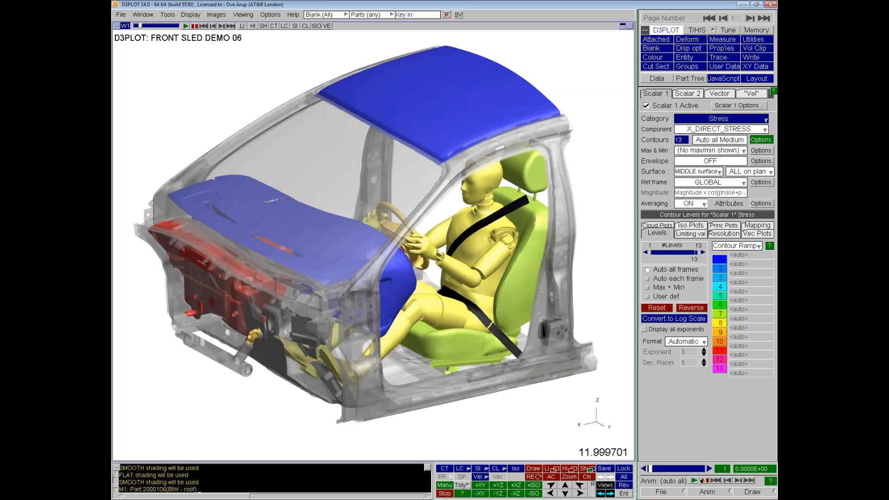
# - Move to state 41, fix the deformed display about a node on the lower front cross member, and show that node in the shaded view
pyautogui.moveTo(661, 471); pyautogui.dragTo(704, 469)
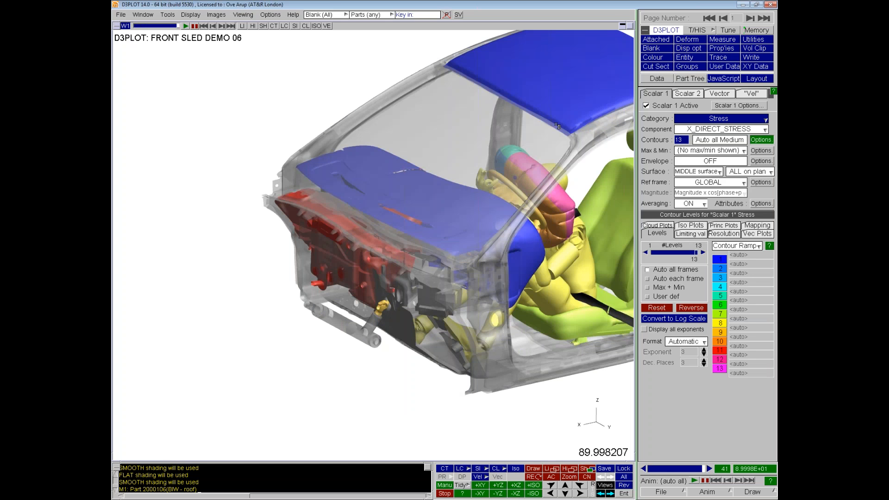
pyautogui.click(683, 43)
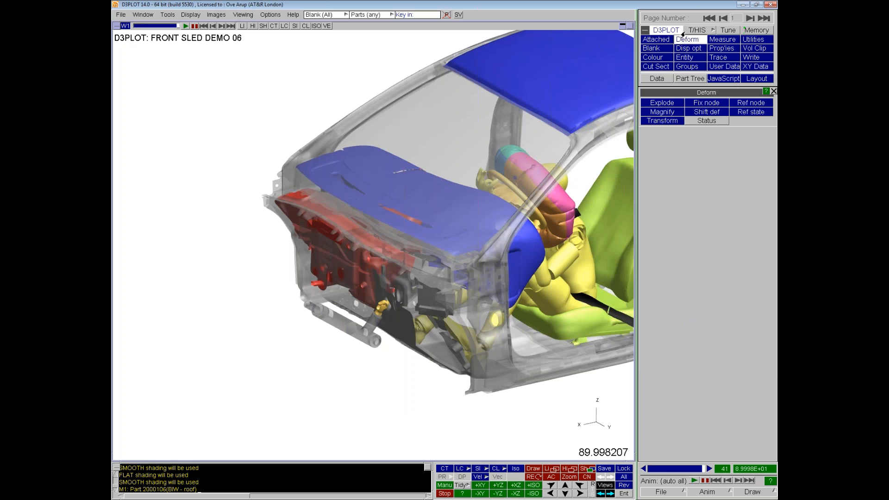
pyautogui.click(708, 103)
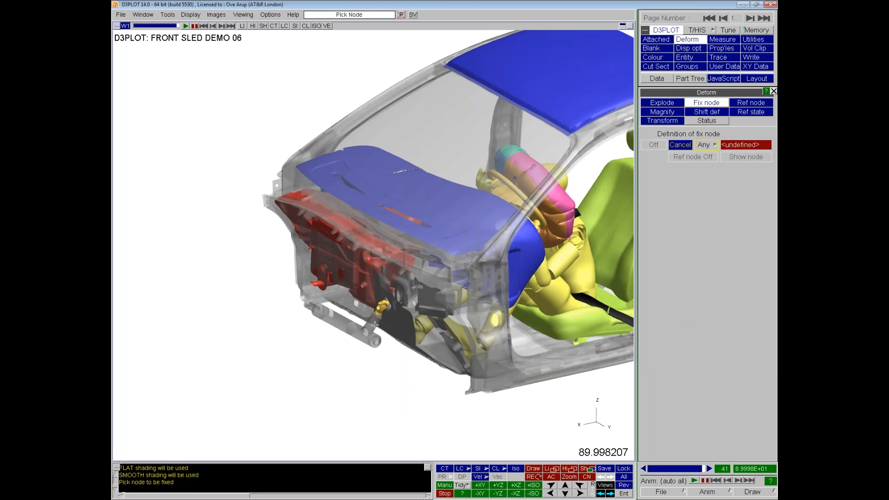
pyautogui.click(334, 326)
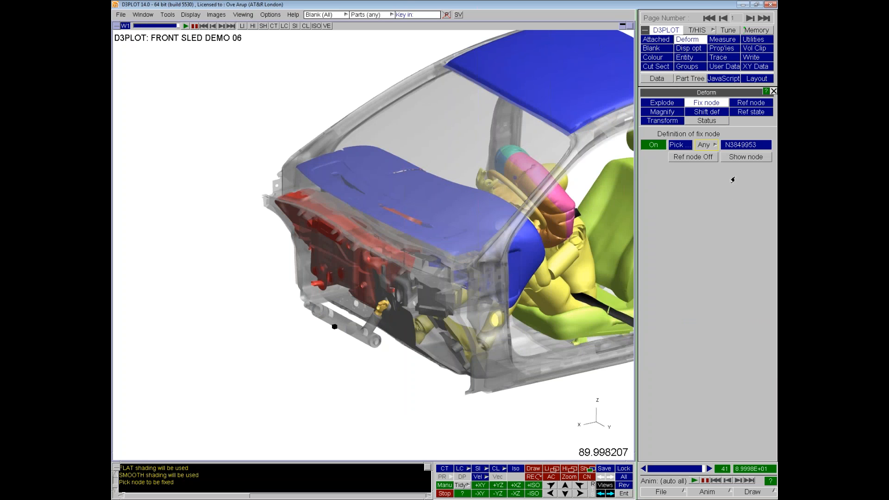
pyautogui.click(738, 158)
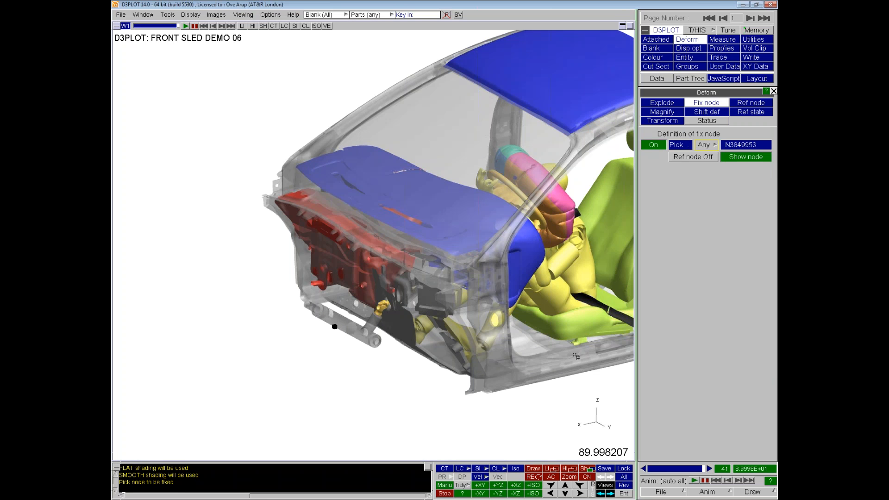
pyautogui.click(582, 472)
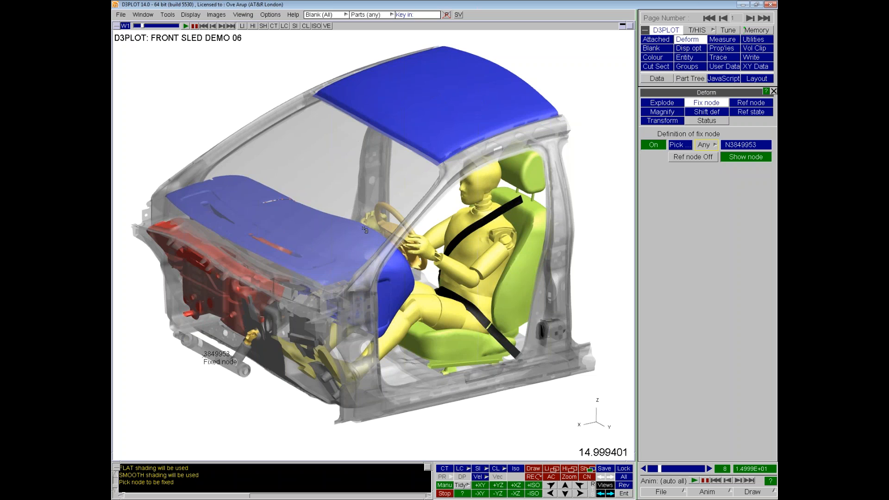
# - Return to the data component settings and display only the steering wheel part
pyautogui.click(664, 79)
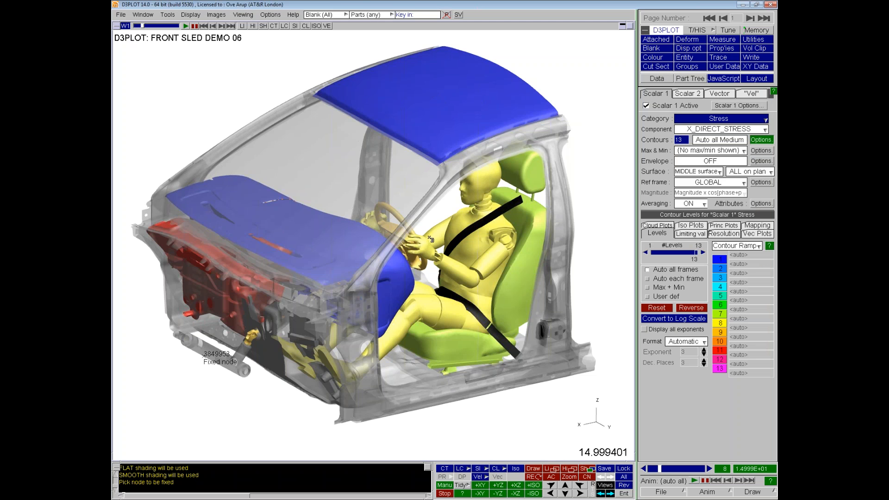
pyautogui.keyDown('shift'); pyautogui.moveTo(401, 217); pyautogui.dragTo(377, 195); pyautogui.keyUp('shift')
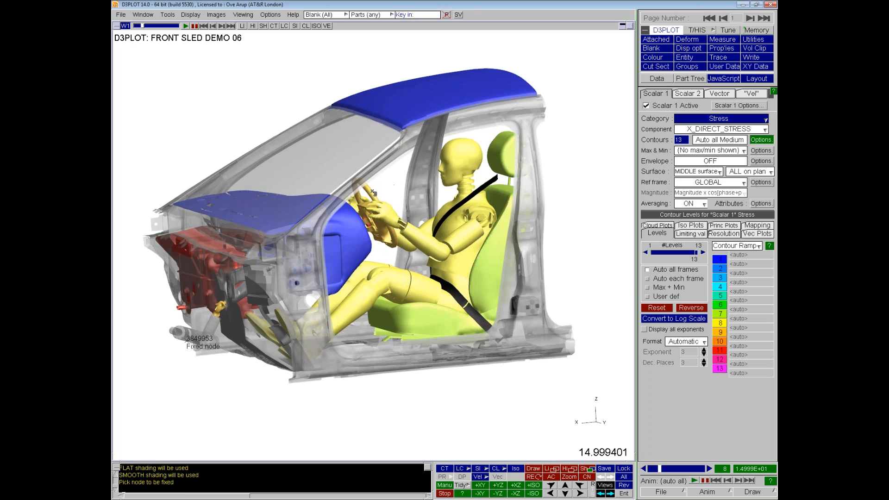
pyautogui.rightClick(370, 191)
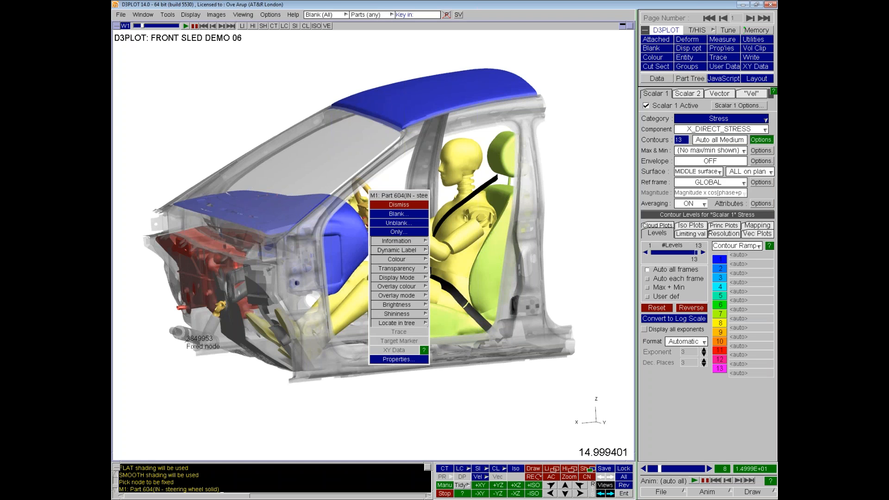
pyautogui.click(389, 232)
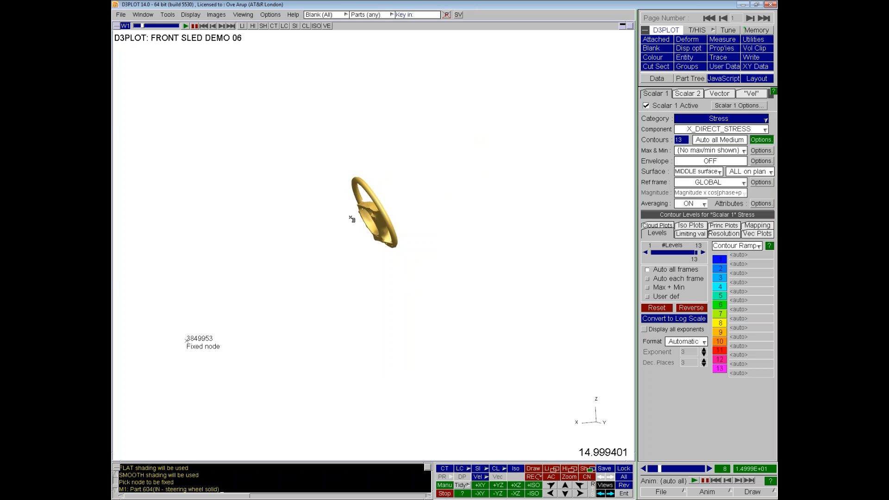
pyautogui.keyDown('shift'); pyautogui.moveTo(354, 219); pyautogui.dragTo(374, 224); pyautogui.keyUp('shift')
pyautogui.keyDown('shift'); pyautogui.moveTo(374, 225); pyautogui.dragTo(418, 248, button='middle'); pyautogui.keyUp('shift')
pyautogui.keyDown('shift'); pyautogui.moveTo(418, 248); pyautogui.dragTo(418, 247); pyautogui.keyUp('shift')
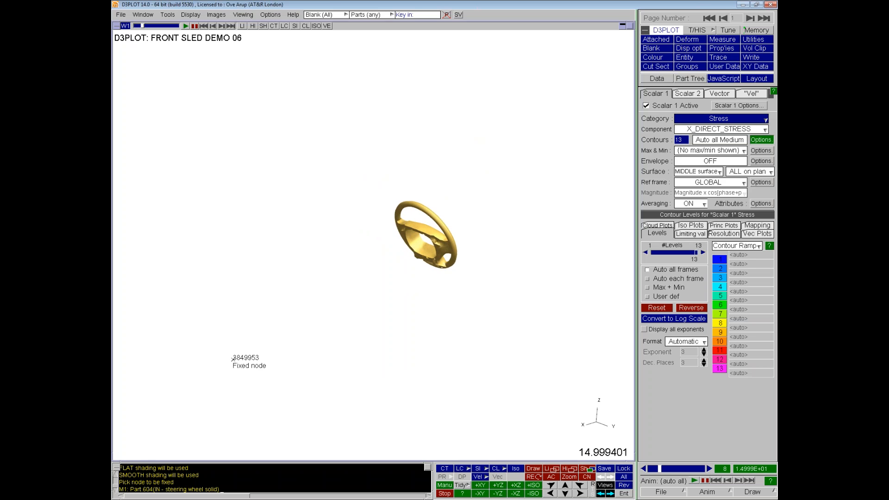
# - Choose VON_MISES_STRESS as the stress component for the first scalar
pyautogui.click(704, 128)
pyautogui.click(687, 119)
pyautogui.click(689, 70)
pyautogui.click(695, 132)
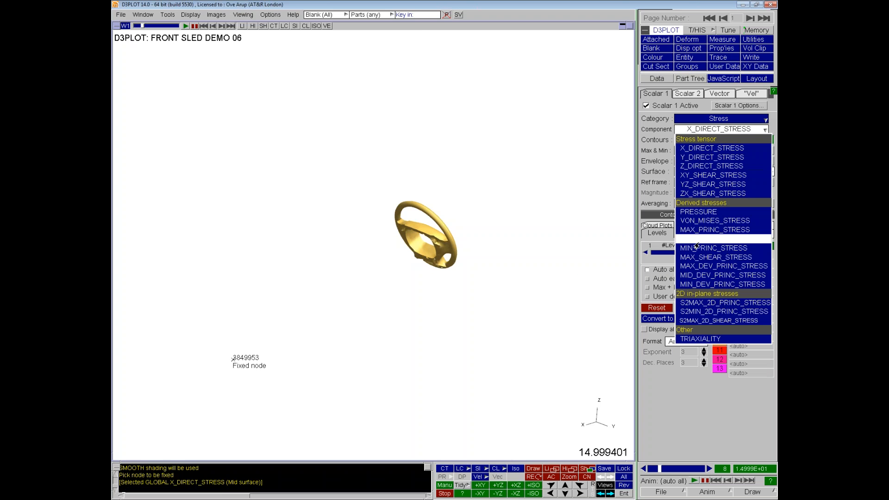
pyautogui.click(696, 221)
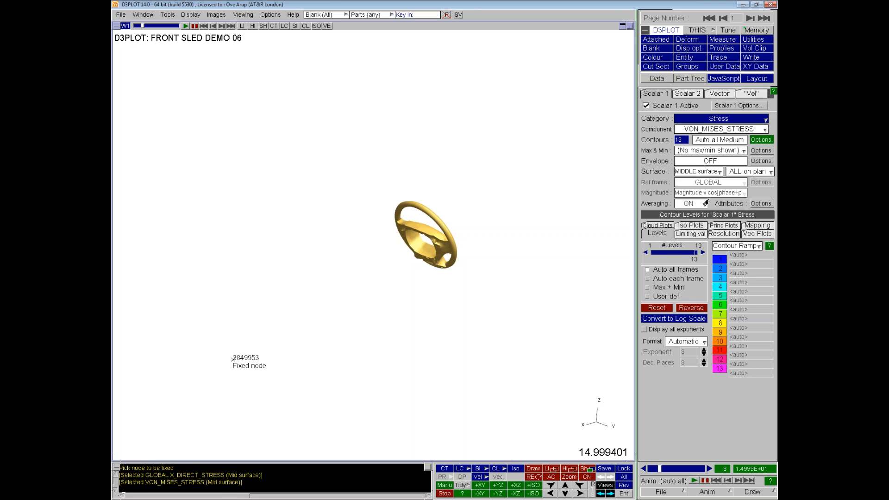
# - Turn contour averaging off and show the stress as a CT contour plot filling the view with the steering wheel's face
pyautogui.click(692, 206)
pyautogui.click(696, 222)
pyautogui.click(443, 469)
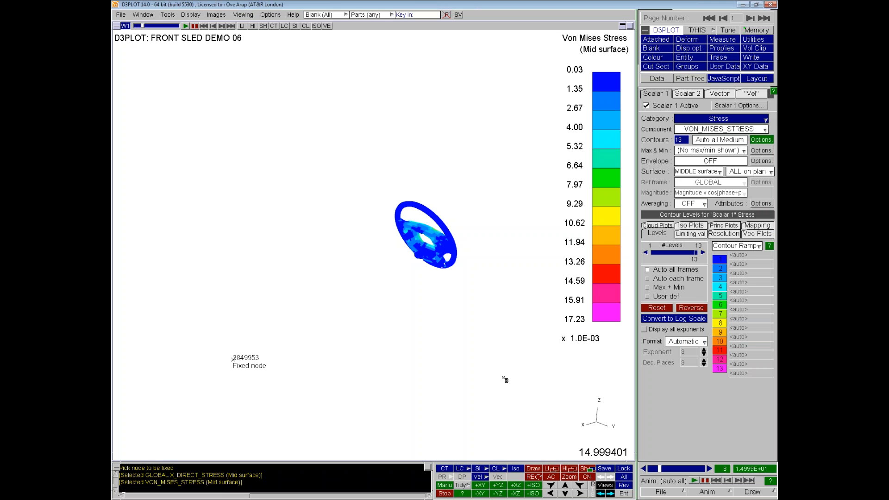
pyautogui.press('a')
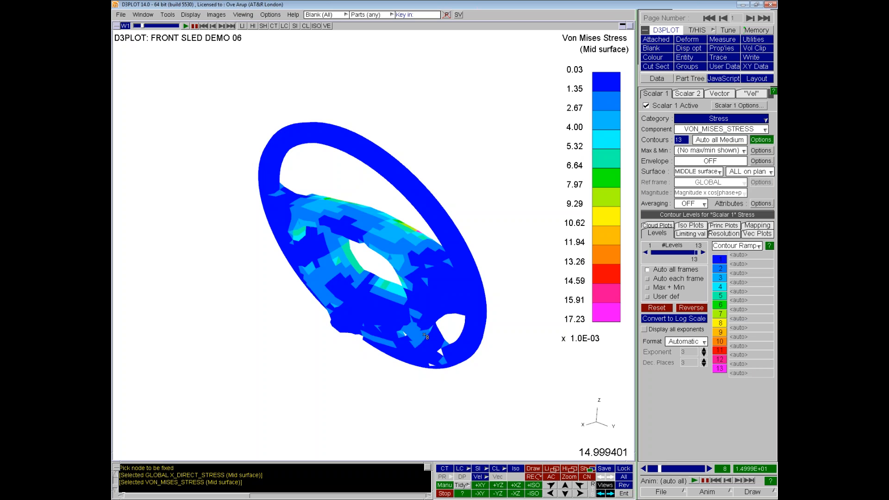
pyautogui.keyDown('shift'); pyautogui.moveTo(439, 325); pyautogui.dragTo(380, 355); pyautogui.keyUp('shift')
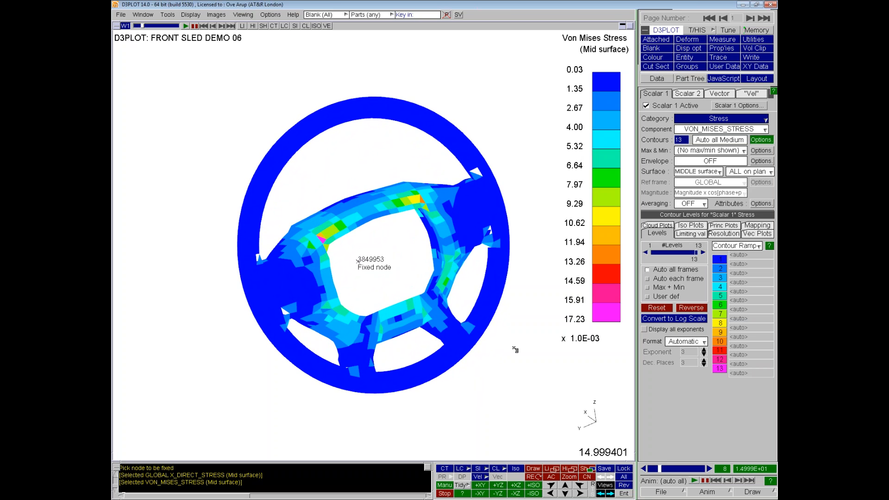
# - Hide the fixed node's marker and label, and redraw the CT contour plot
pyautogui.click(688, 40)
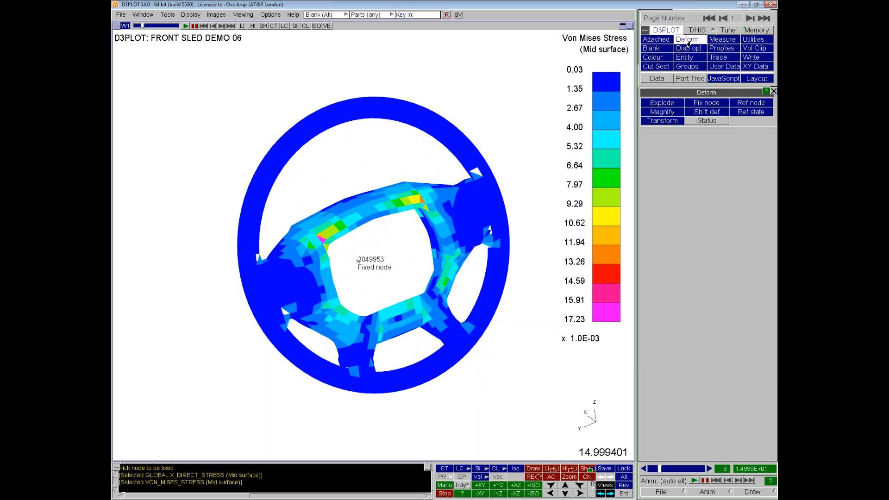
pyautogui.click(698, 105)
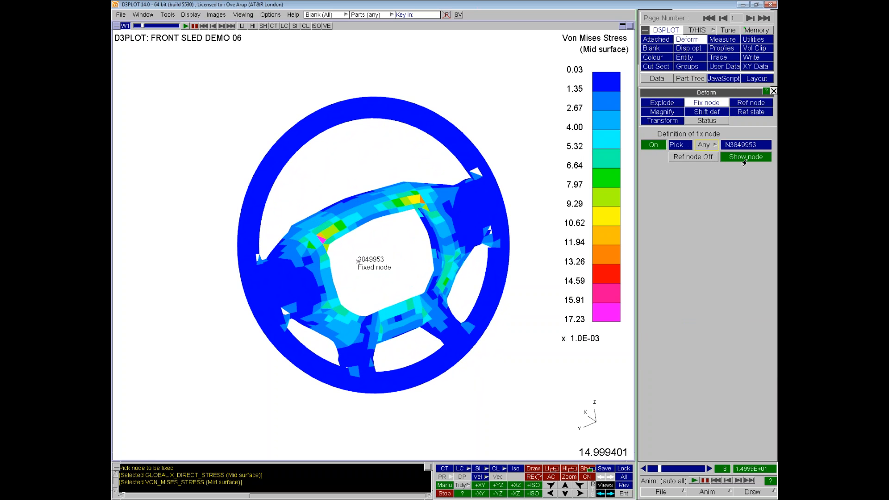
pyautogui.click(774, 91)
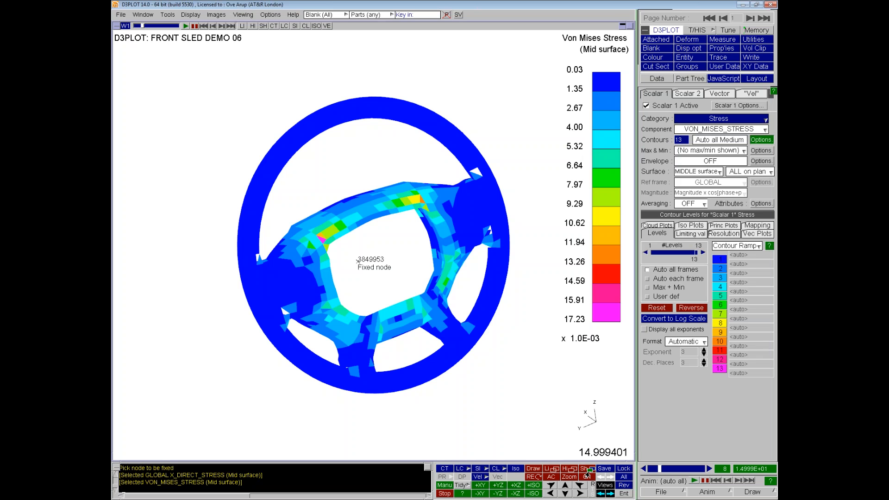
pyautogui.click(446, 469)
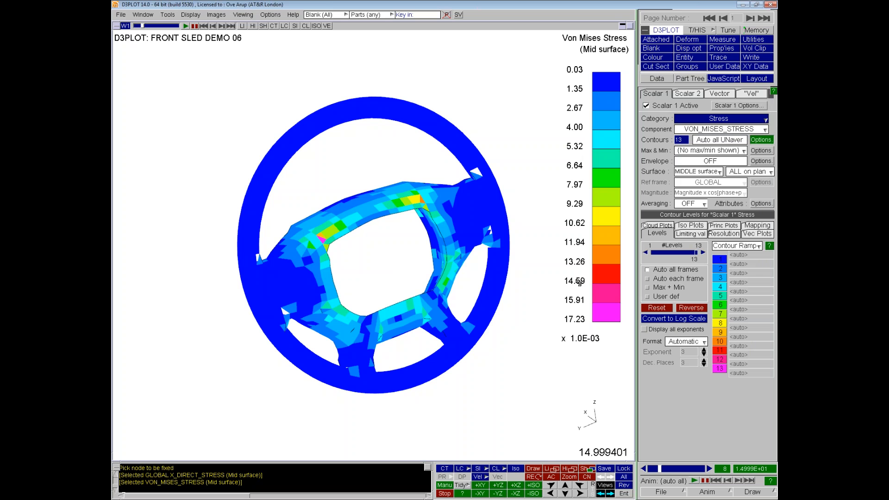
# - Overlay the element edges on the steering wheel and replot the CT contours with averaging ON
pyautogui.press('o')
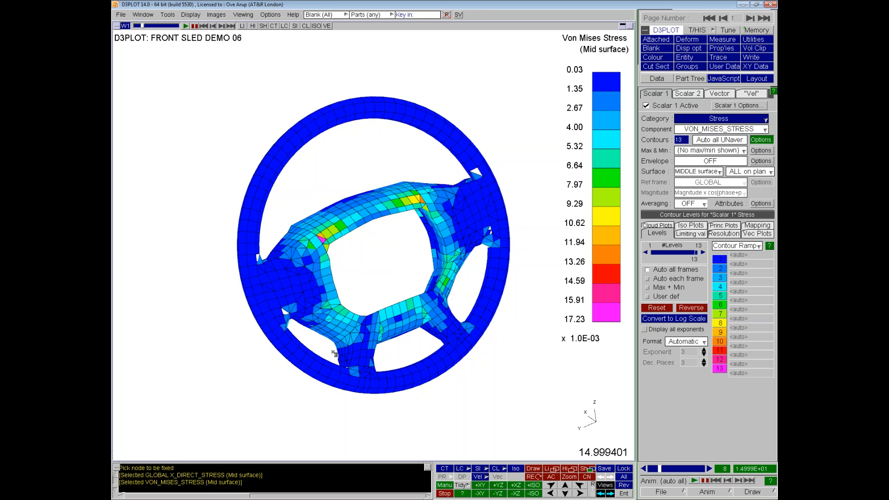
pyautogui.click(691, 204)
pyautogui.click(688, 227)
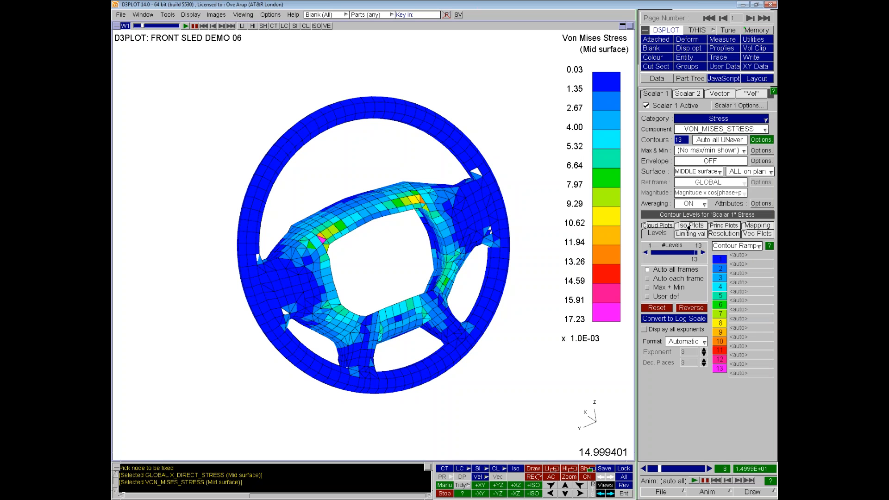
pyautogui.click(442, 470)
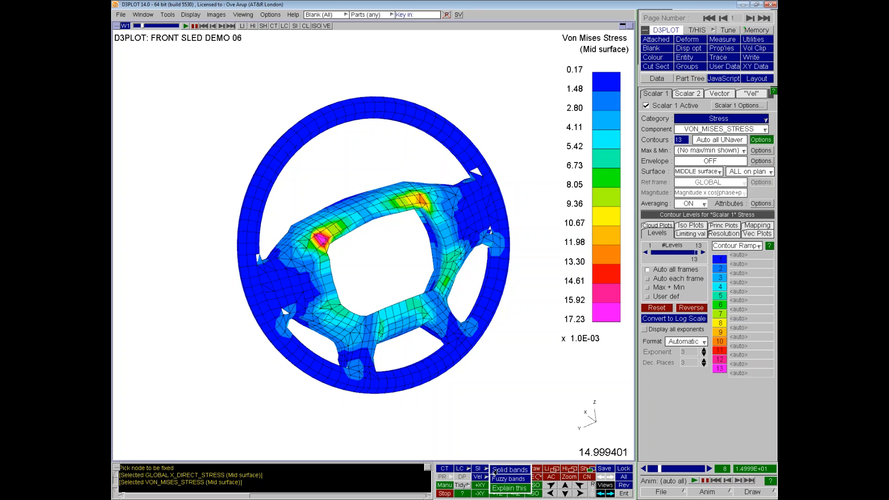
# - Compare the lit SI contour plot of the steering wheel with the CT plot, finishing in CT mode
pyautogui.click(477, 470)
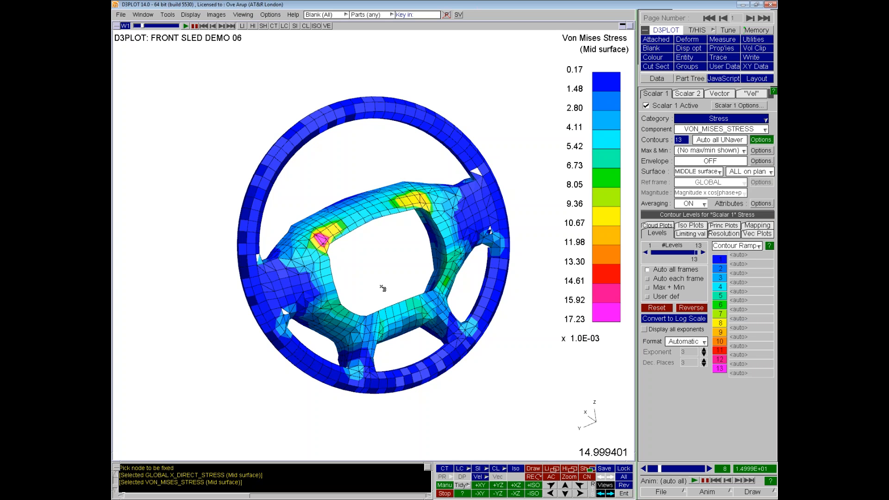
pyautogui.keyDown('shift'); pyautogui.moveTo(306, 282); pyautogui.dragTo(315, 266); pyautogui.keyUp('shift')
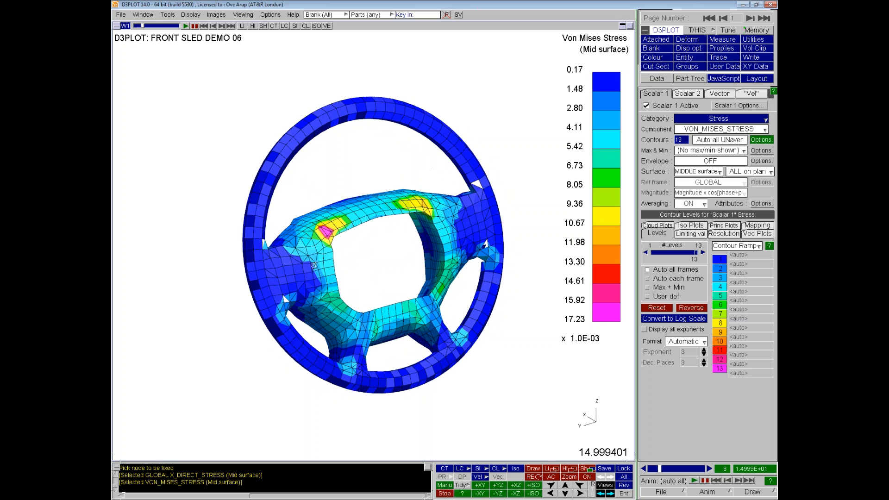
pyautogui.click(444, 470)
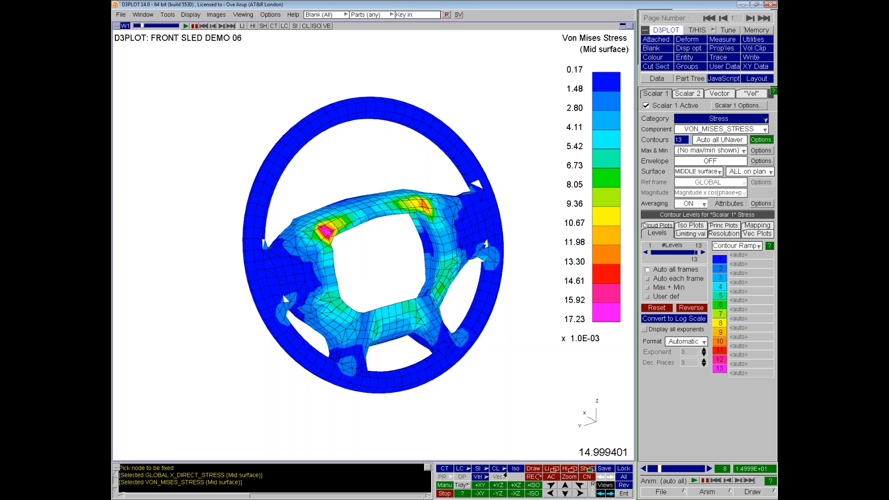
pyautogui.click(478, 470)
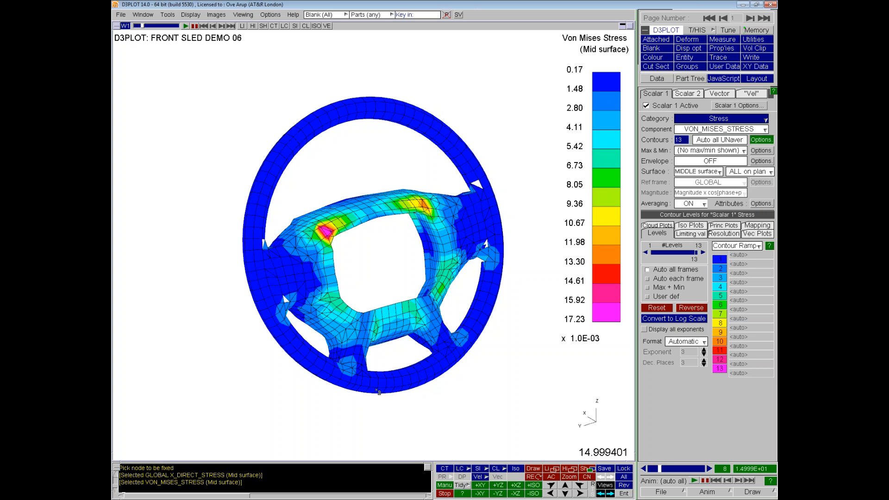
pyautogui.click(444, 469)
pyautogui.moveTo(352, 282); pyautogui.dragTo(355, 221)
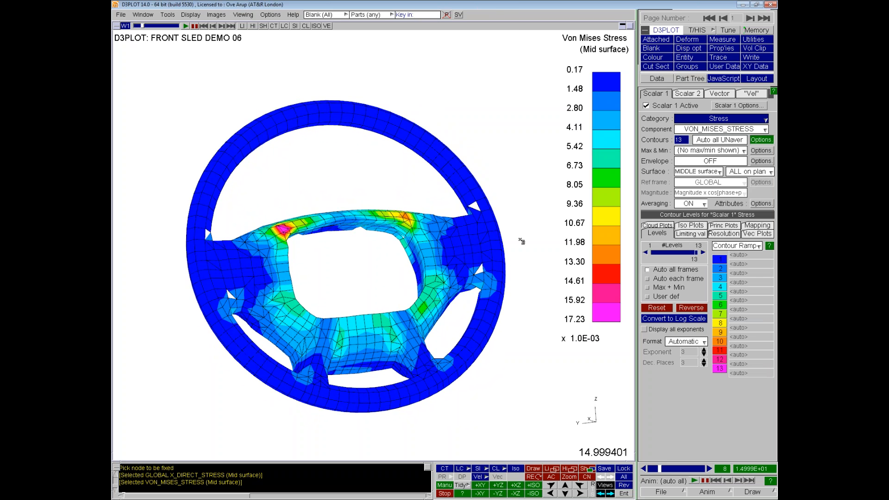
pyautogui.keyDown('shift'); pyautogui.moveTo(360, 247); pyautogui.dragTo(431, 254); pyautogui.keyUp('shift')
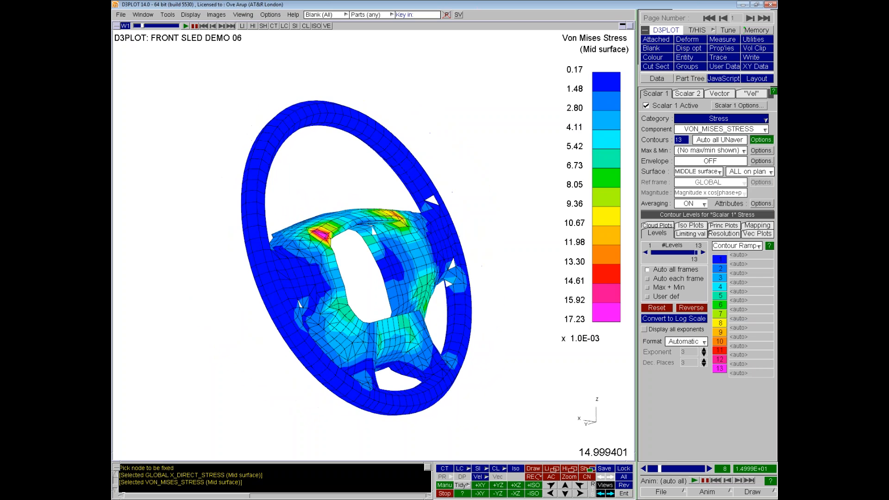
# - Switch the steering wheel to a plain shaded display without stress contours and view it from the side
pyautogui.press('s')
pyautogui.keyDown('shift'); pyautogui.moveTo(485, 209); pyautogui.dragTo(323, 277, button='right'); pyautogui.keyUp('shift')
pyautogui.keyDown('shift'); pyautogui.moveTo(323, 278); pyautogui.dragTo(427, 278); pyautogui.keyUp('shift')
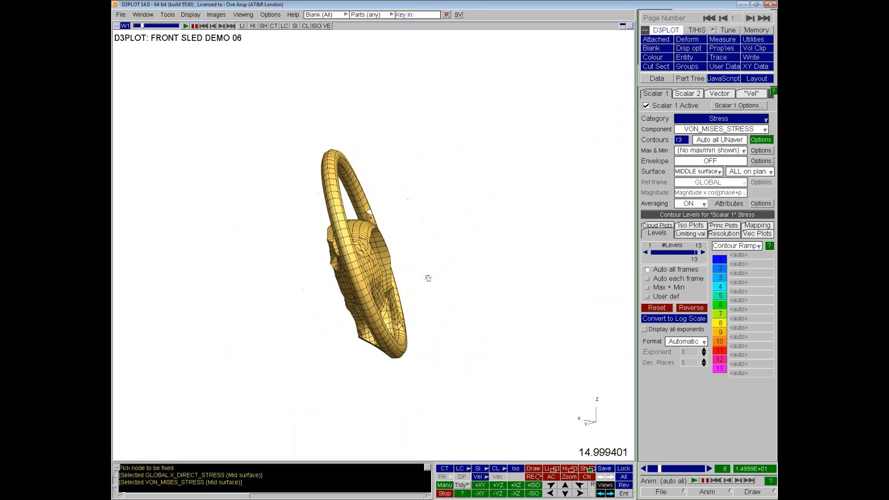
pyautogui.keyDown('shift'); pyautogui.moveTo(427, 278); pyautogui.dragTo(363, 269, button='middle'); pyautogui.keyUp('shift')
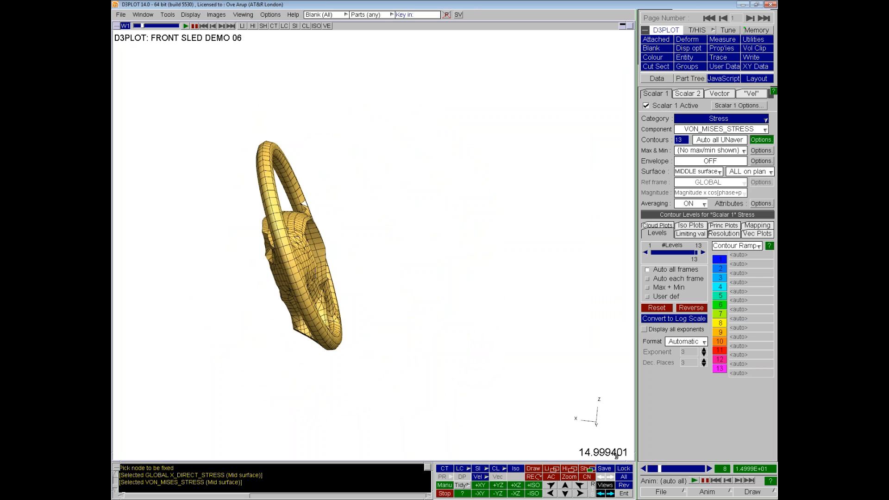
# - Unblank the whole model, fit it to the view, and measure the node-to-node distance from the dummy's head to the steering wheel
pyautogui.click(624, 477)
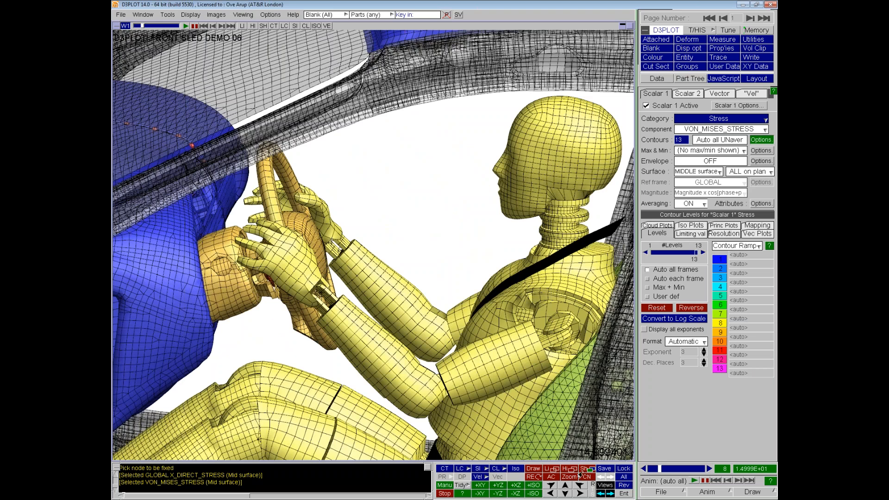
pyautogui.click(550, 478)
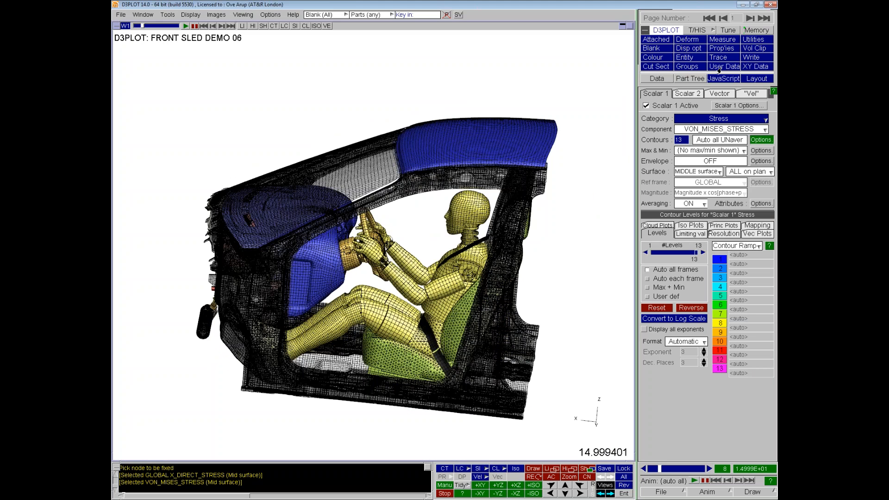
pyautogui.click(723, 41)
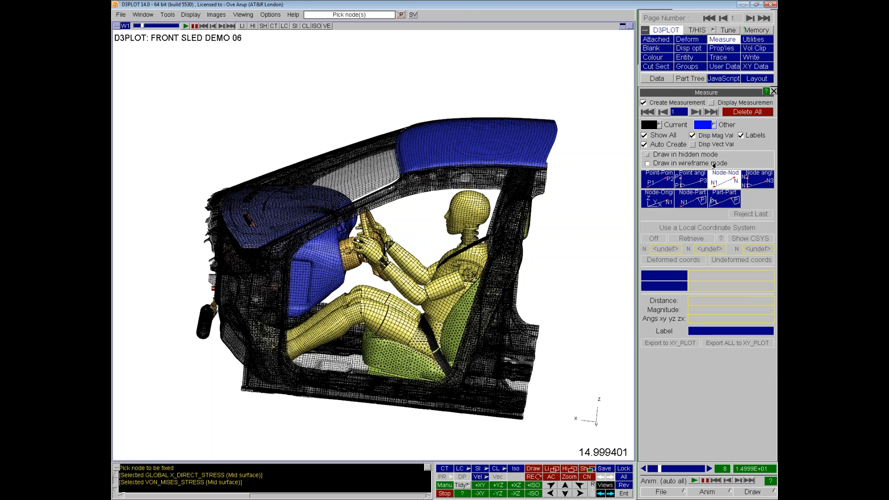
pyautogui.click(719, 182)
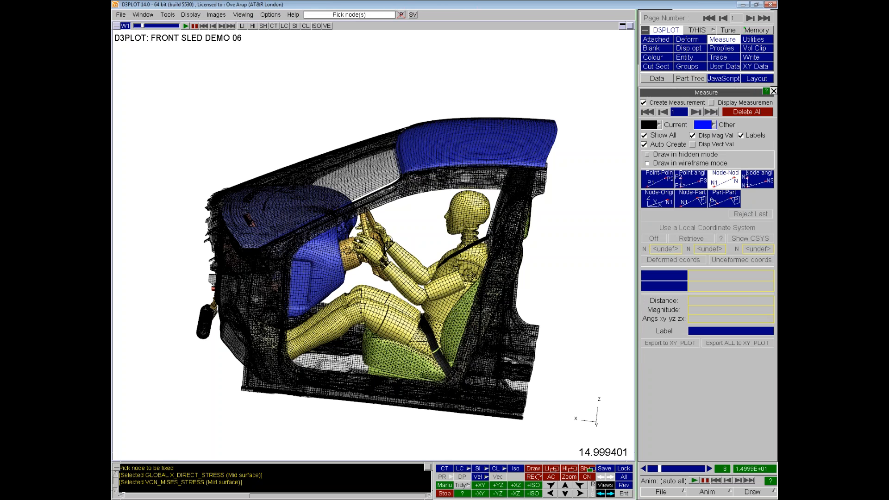
pyautogui.click(443, 217)
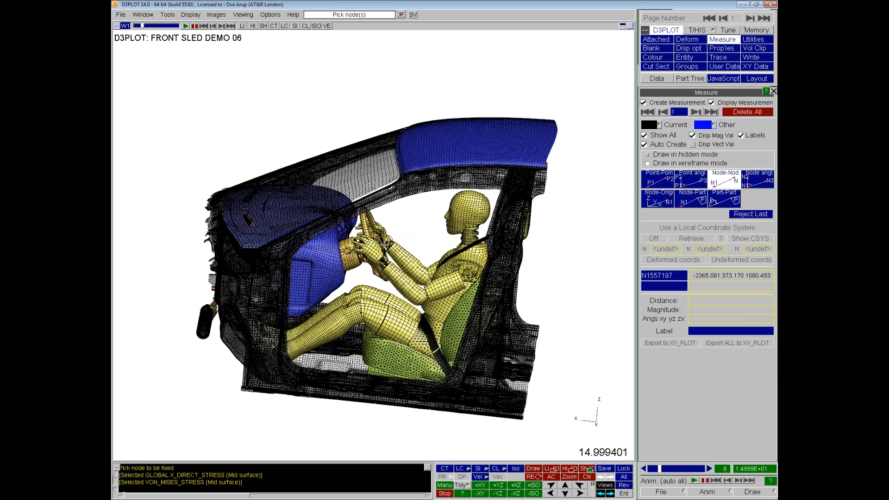
pyautogui.click(365, 218)
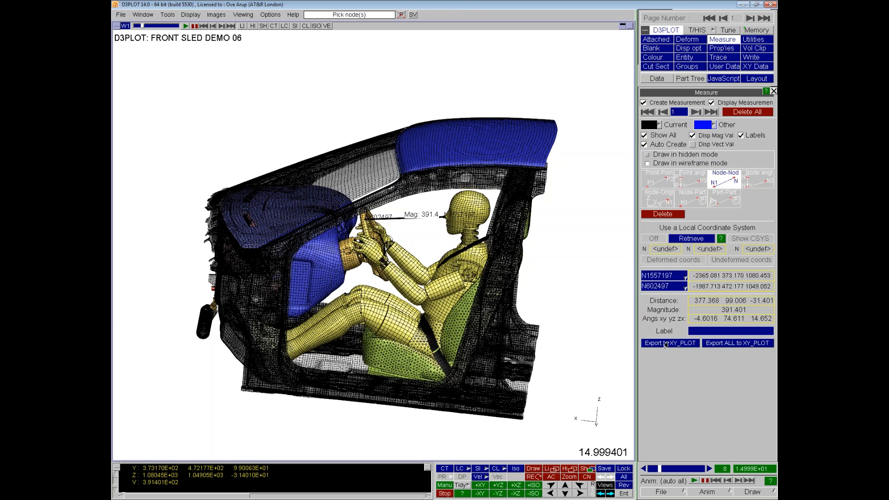
# - Export the head-to-steering-wheel measurement to an XY plot, keeping only curve D plotted, with the grid on
pyautogui.click(665, 346)
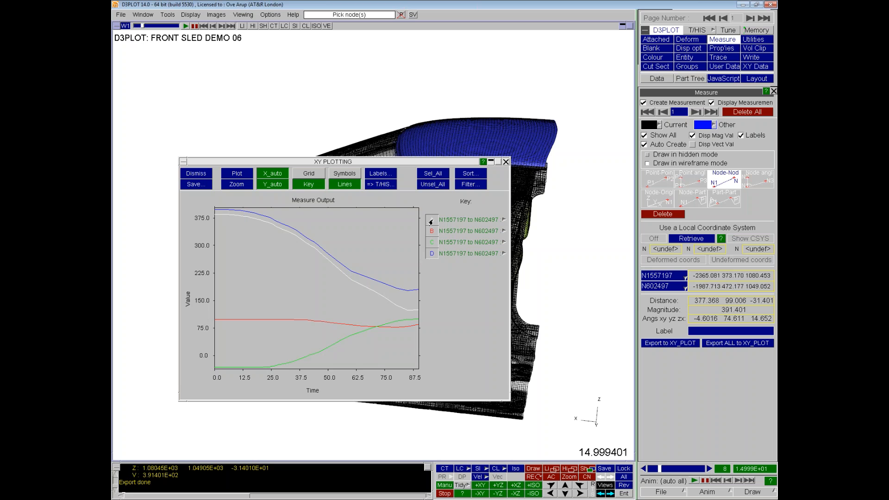
pyautogui.click(428, 244)
pyautogui.click(428, 231)
pyautogui.click(237, 175)
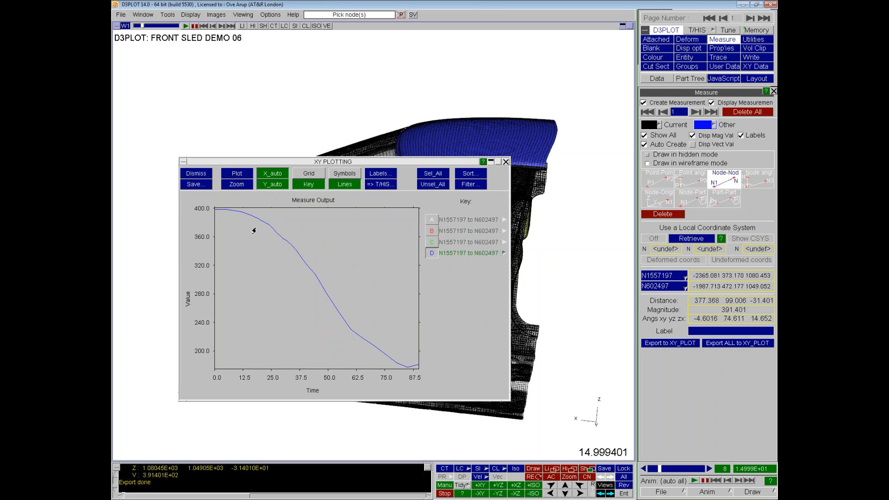
pyautogui.click(304, 174)
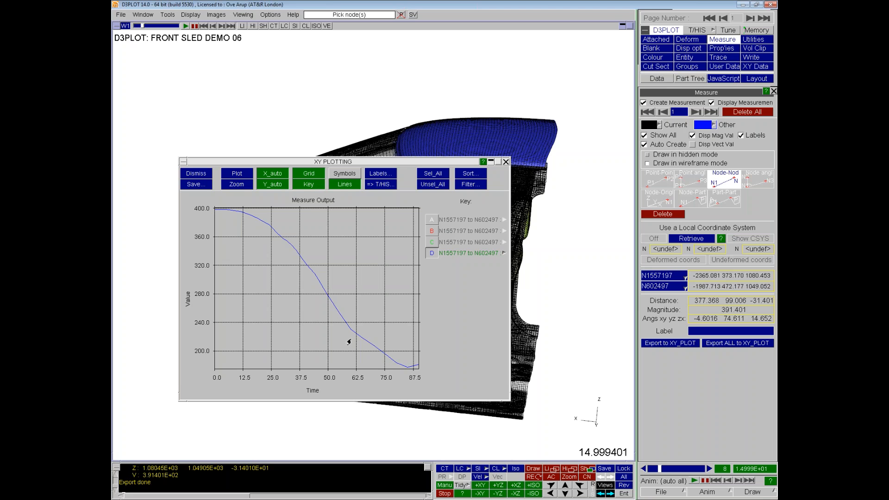
# - Transfer all the measurement curves to T/HIS and dismiss the XY plot
pyautogui.click(380, 184)
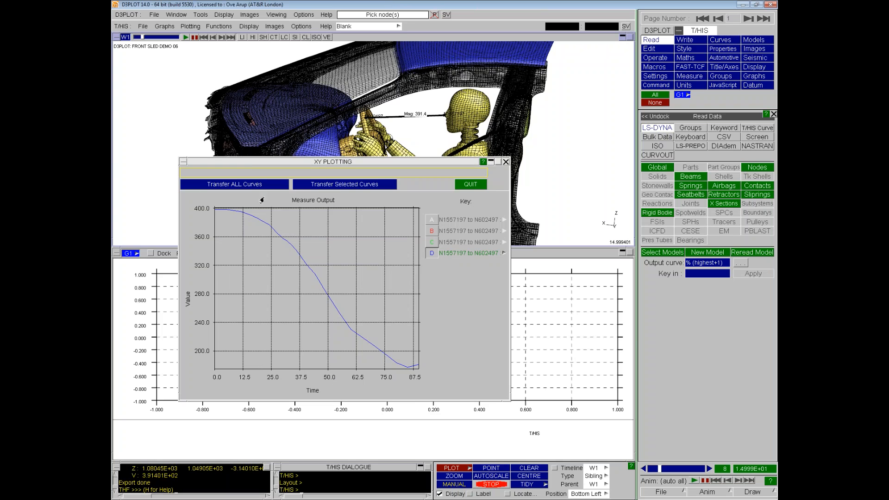
pyautogui.click(245, 185)
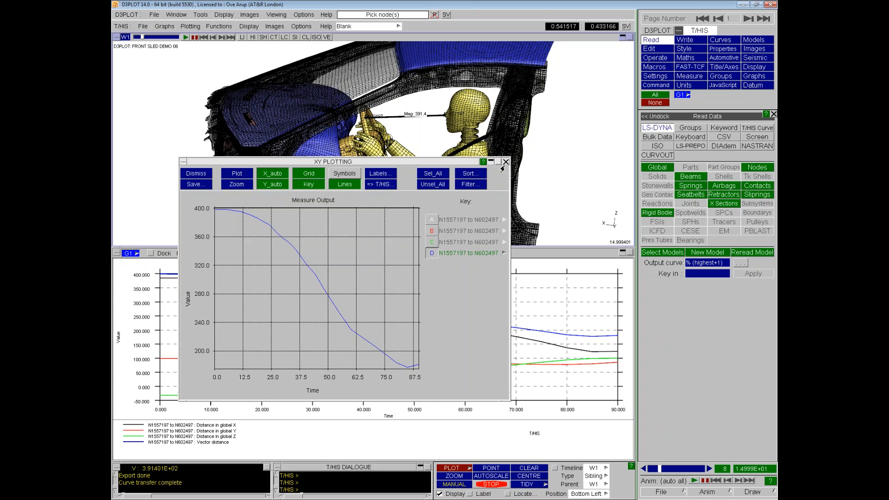
pyautogui.click(190, 175)
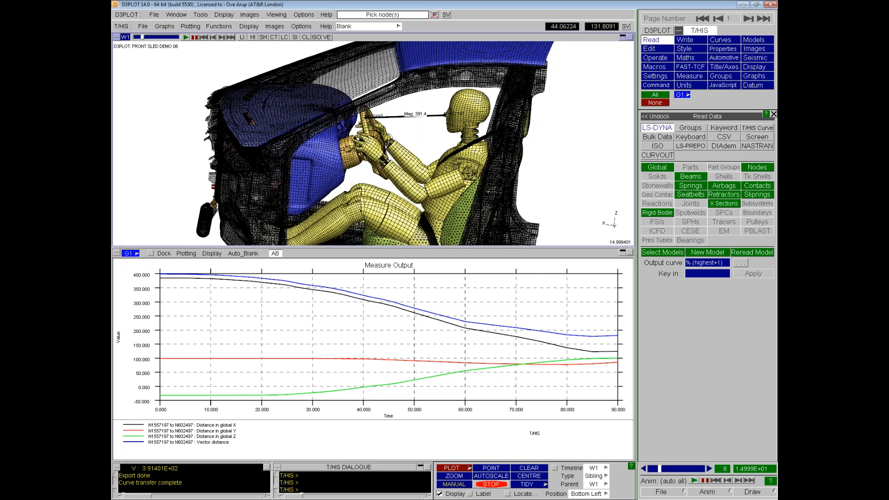
# - Blank curves 1 to 3 in the T/HIS Curve Manager and replot the graph with only the vector distance curve
pyautogui.click(721, 40)
pyautogui.moveTo(659, 205); pyautogui.dragTo(659, 182)
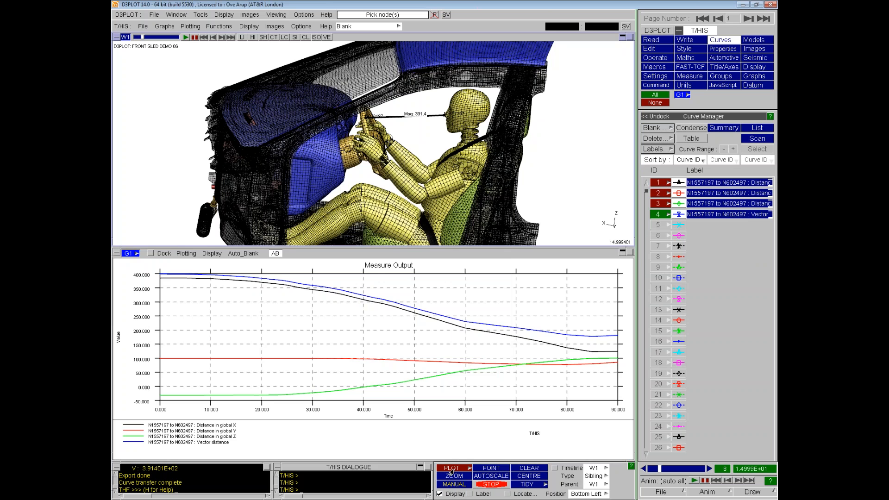
pyautogui.click(452, 469)
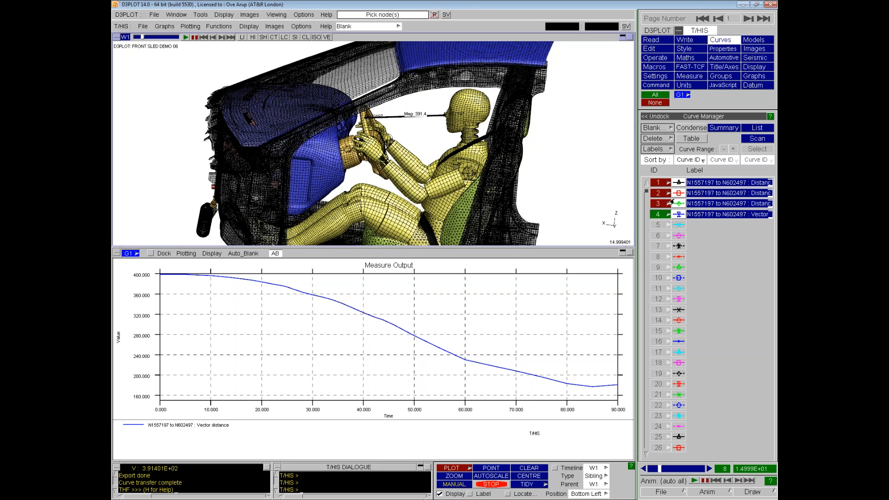
# - Enable the timeline on the T/HIS graph, linked to W1, and move it to a time of about 11
pyautogui.click(555, 468)
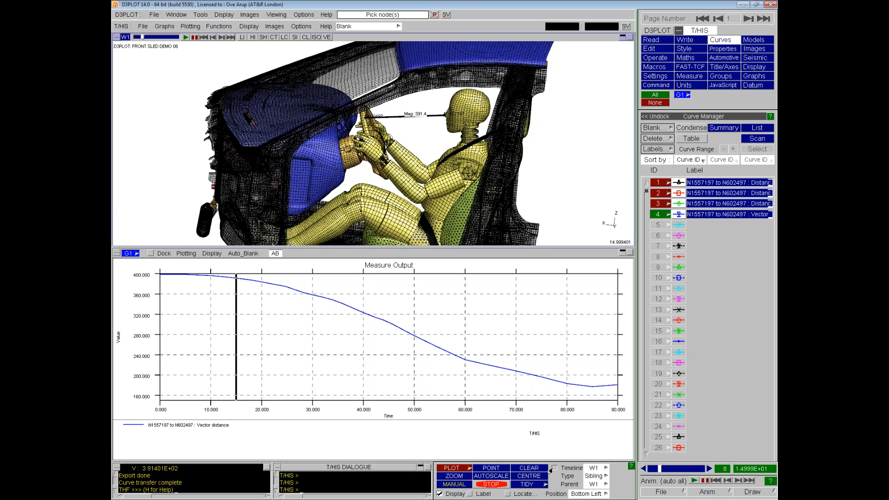
pyautogui.click(216, 306)
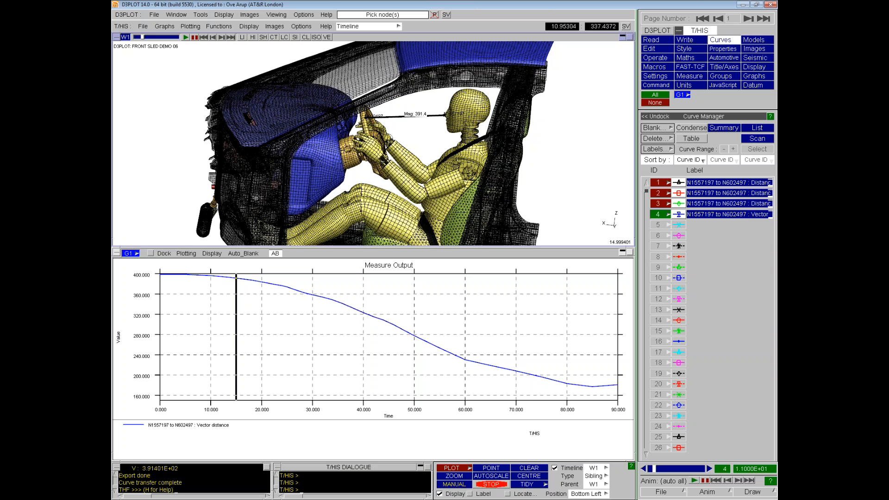
# - Remove the element-edge overlay from the model in D3PLOT and rotate it to an angled view of the dummy
pyautogui.click(660, 31)
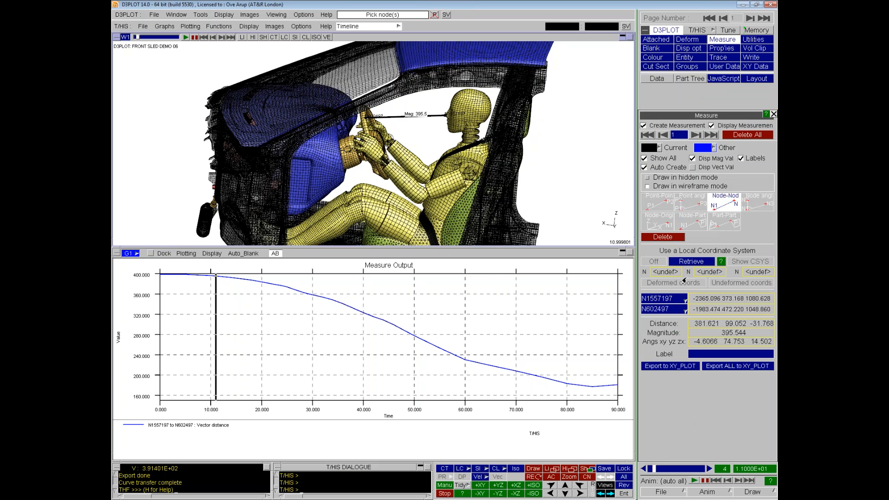
pyautogui.press('o')
pyautogui.moveTo(429, 149); pyautogui.dragTo(461, 140, button='middle')
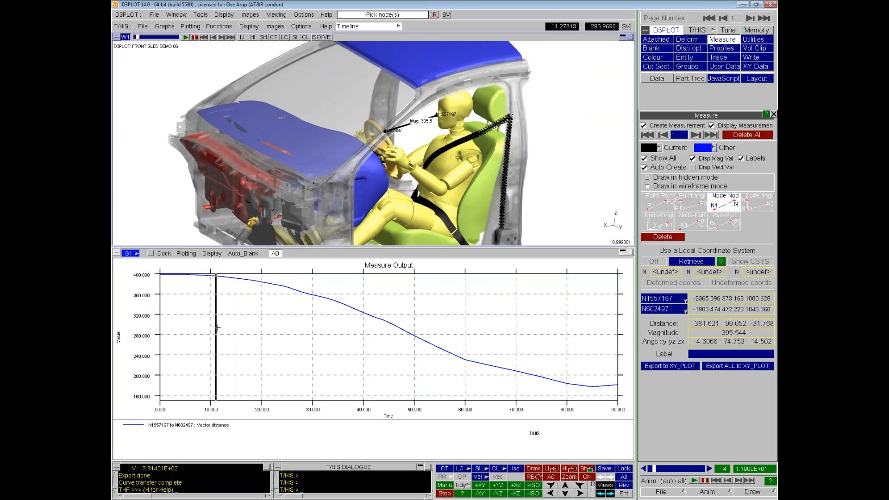
# - Step forward through the model states and play the animation, following the timeline along the T/HIS vector distance curve
pyautogui.click(694, 31)
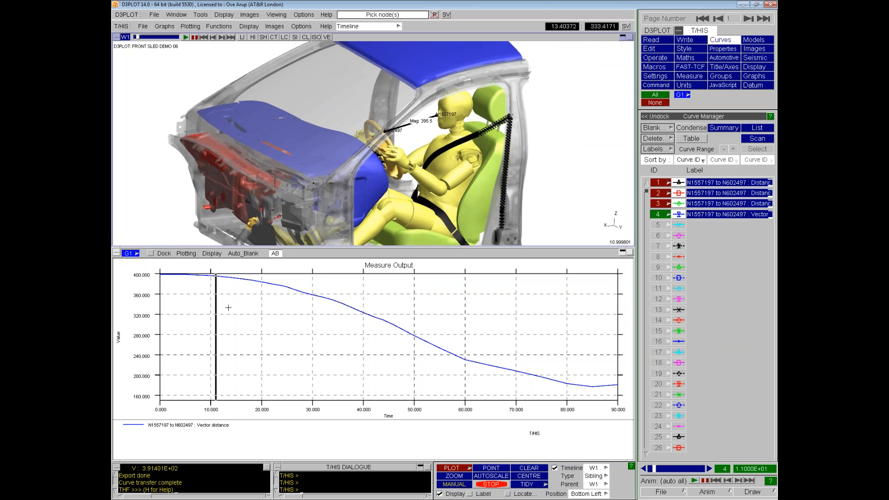
pyautogui.click(709, 469)
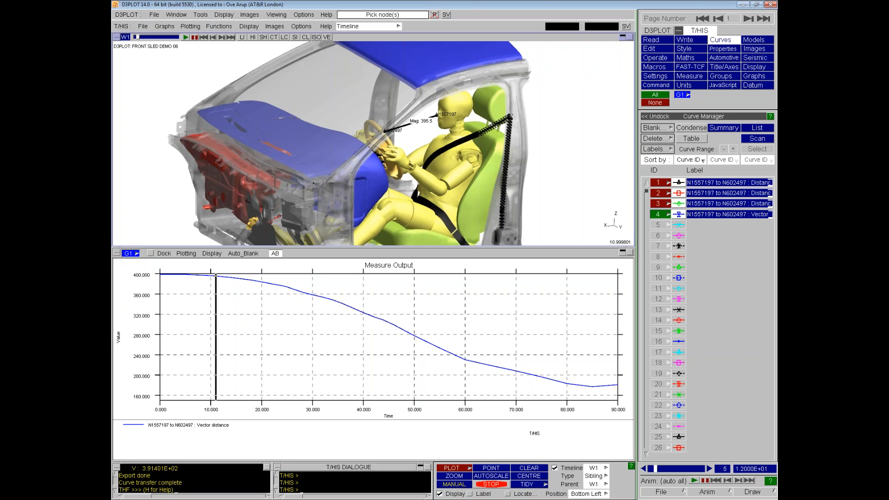
pyautogui.click(709, 468)
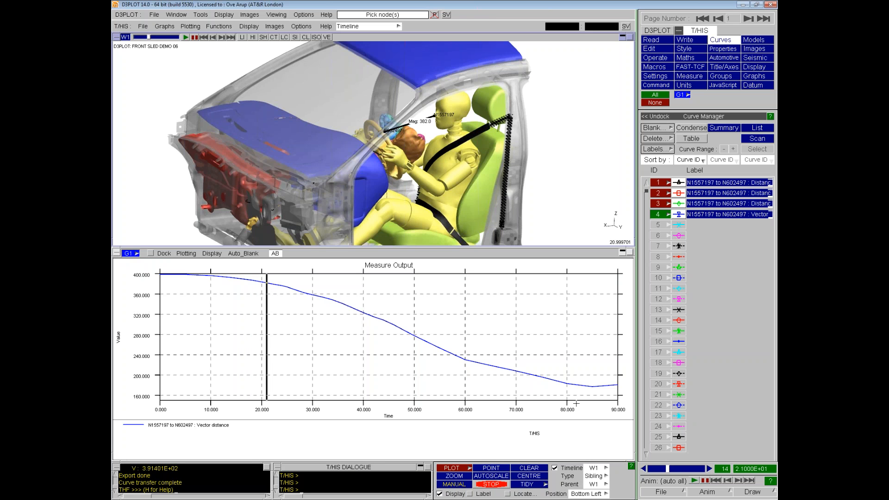
pyautogui.click(694, 481)
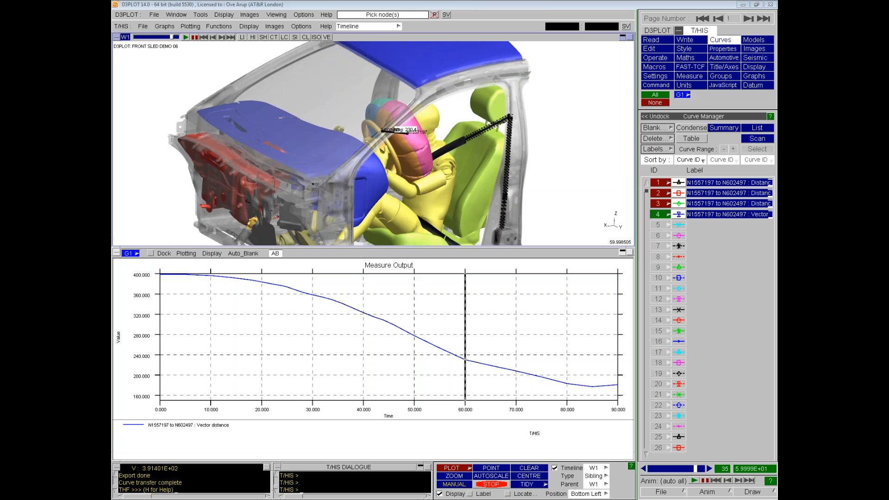
# - Switch to the Contact Information slide in PowerPoint and nudge the UK contact details text box slightly to the right
pyautogui.click(116, 257)
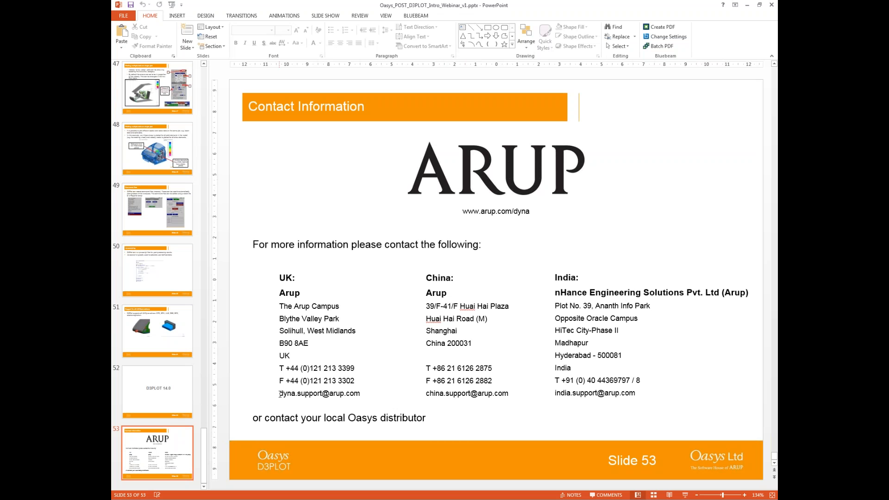
pyautogui.moveTo(280, 394); pyautogui.dragTo(283, 393)
pyautogui.click(297, 393)
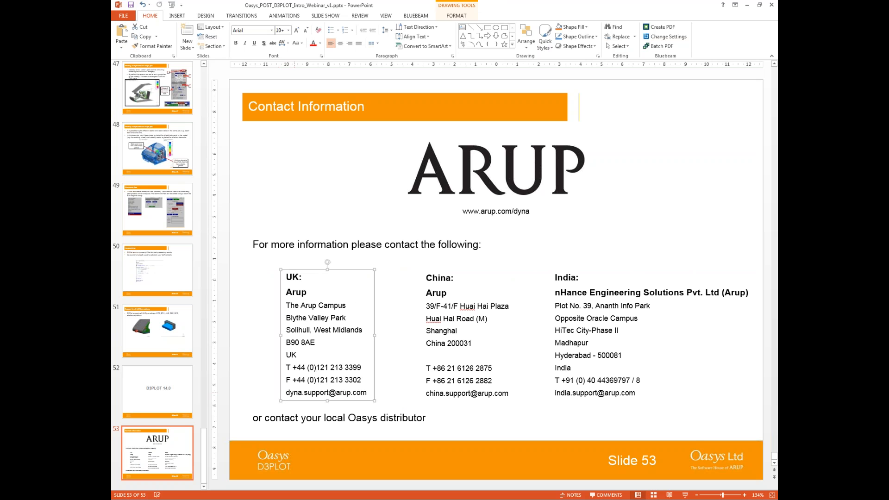